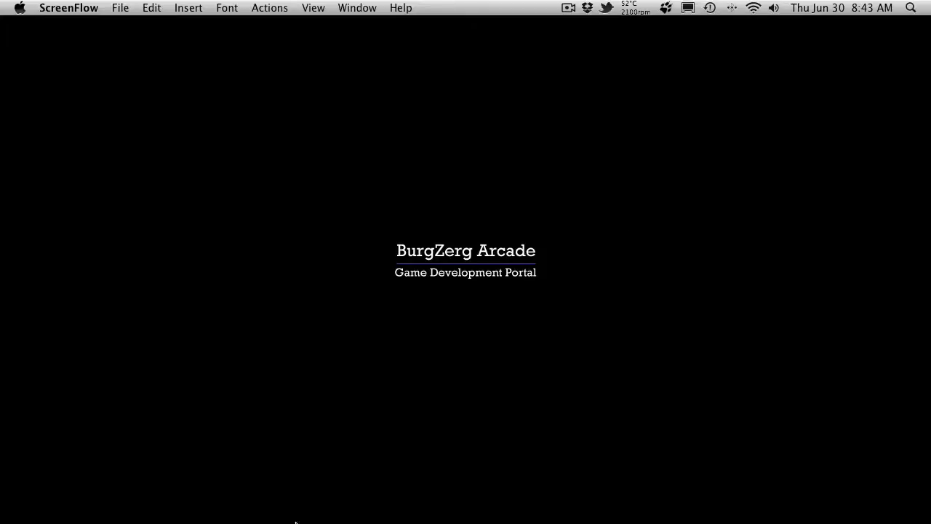
- Bring Unity forward and expand Resources > Character > Model down to the male character prefabs
mouse_move(196, 518)
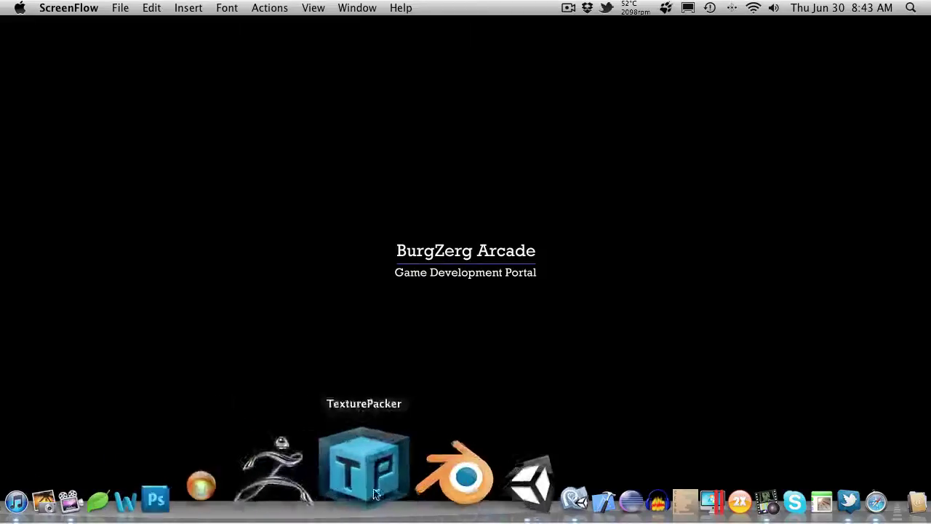
click(423, 493)
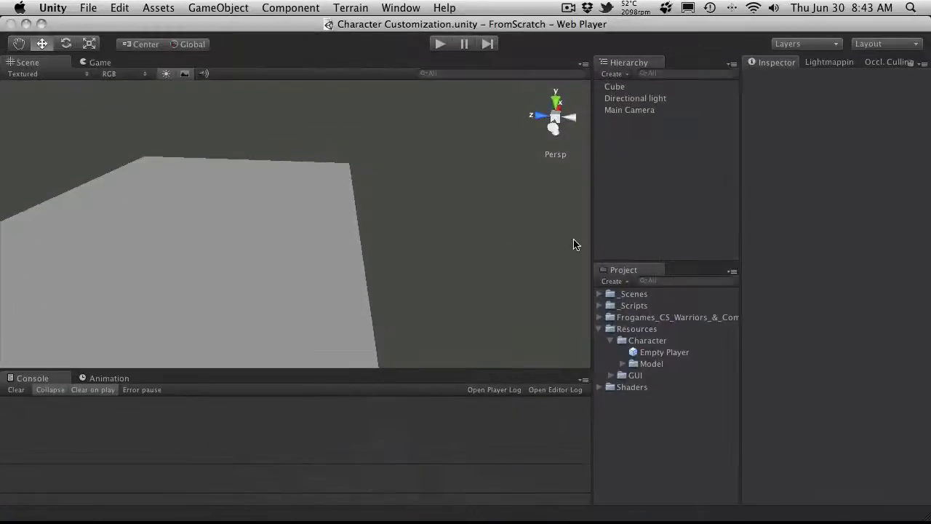
click(599, 329)
click(600, 329)
alt+click(623, 363)
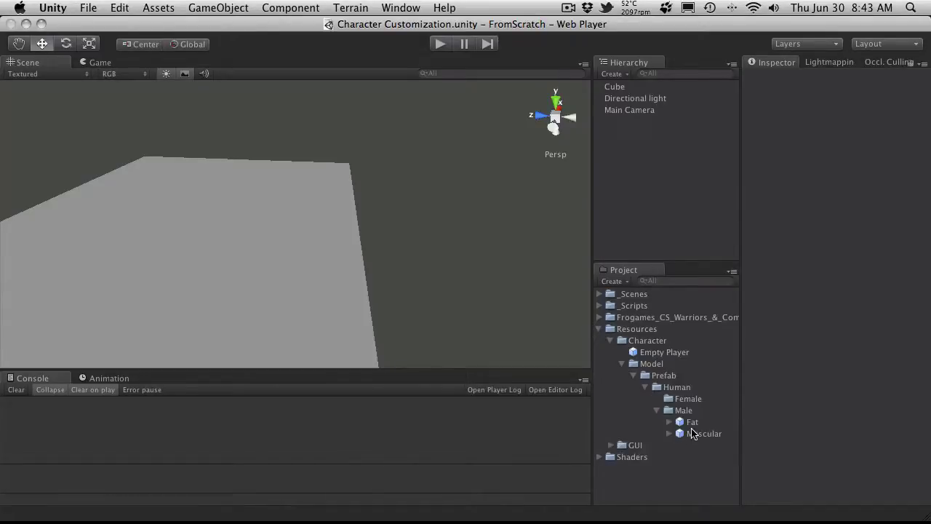
- Inspect the Fat and Muscular prefabs, then collapse the Male folder
click(692, 423)
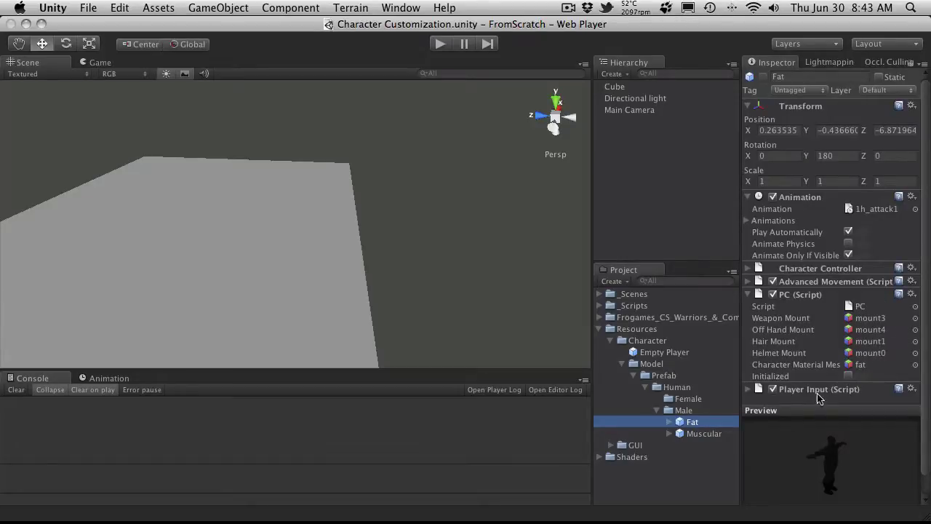
click(718, 435)
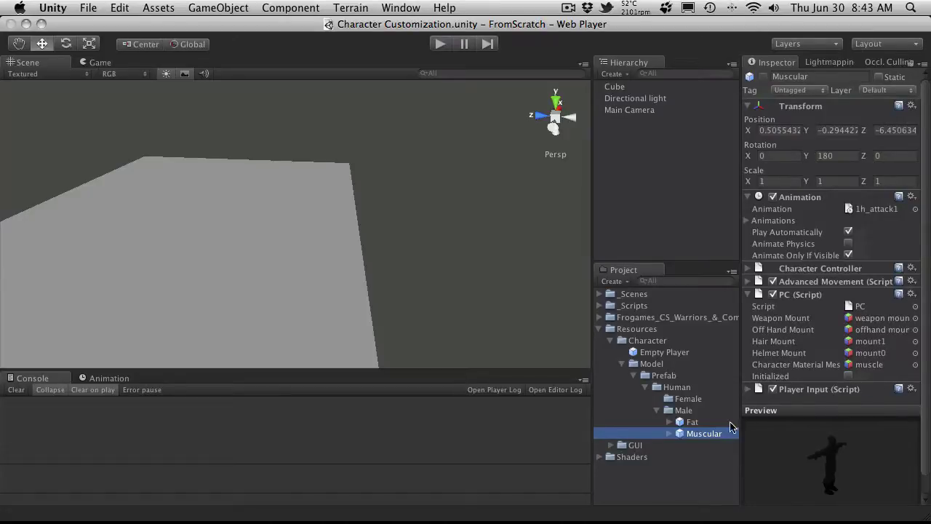
click(693, 423)
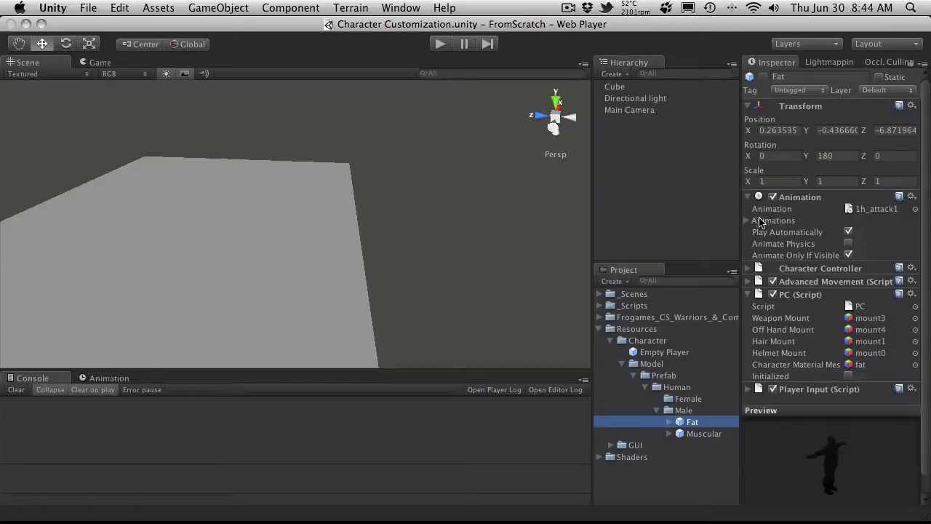
click(659, 411)
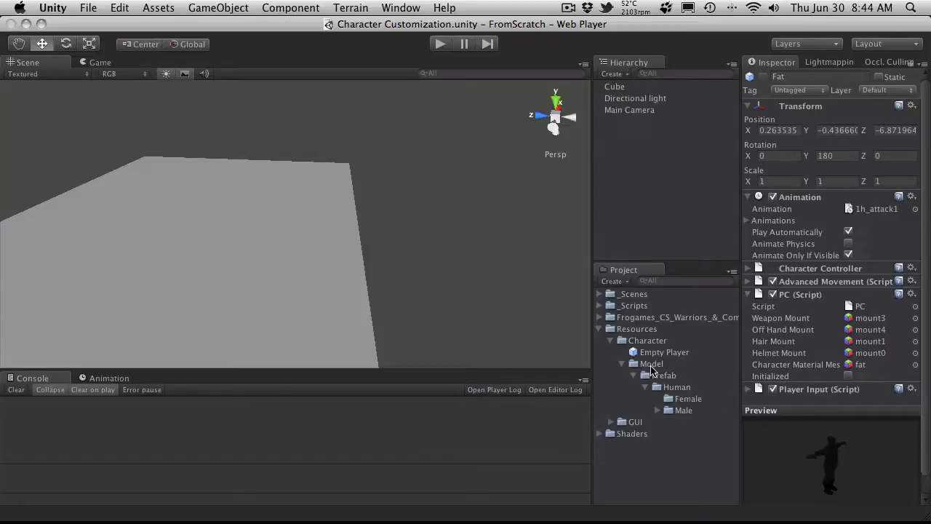
mouse_move(559, 518)
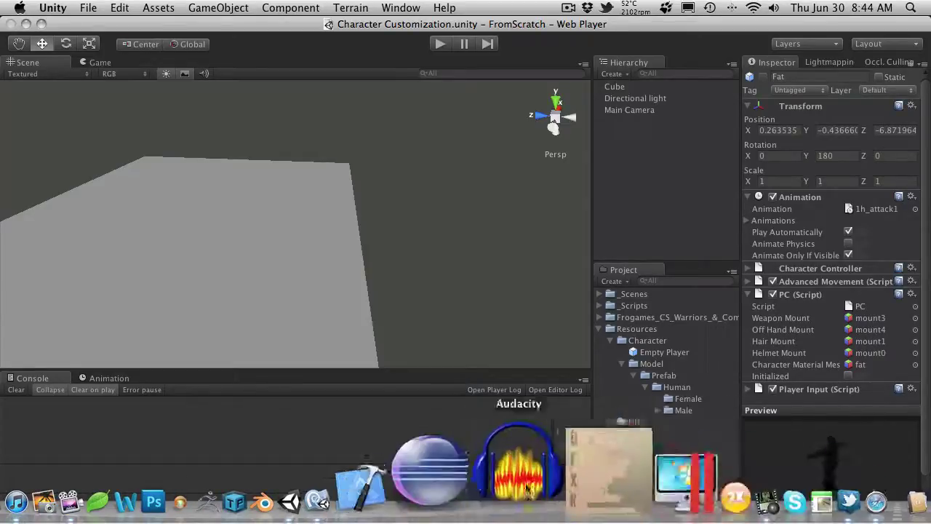
click(420, 495)
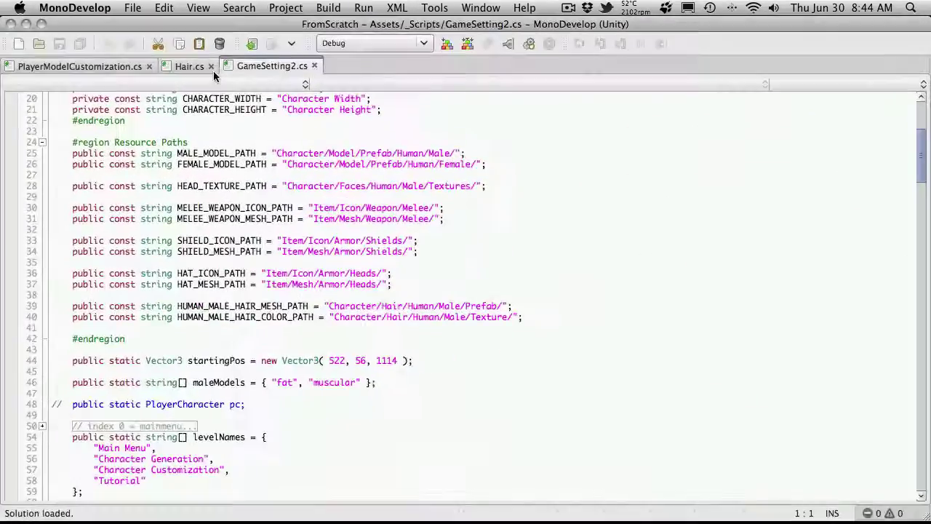
scroll(282, 104, up, 5)
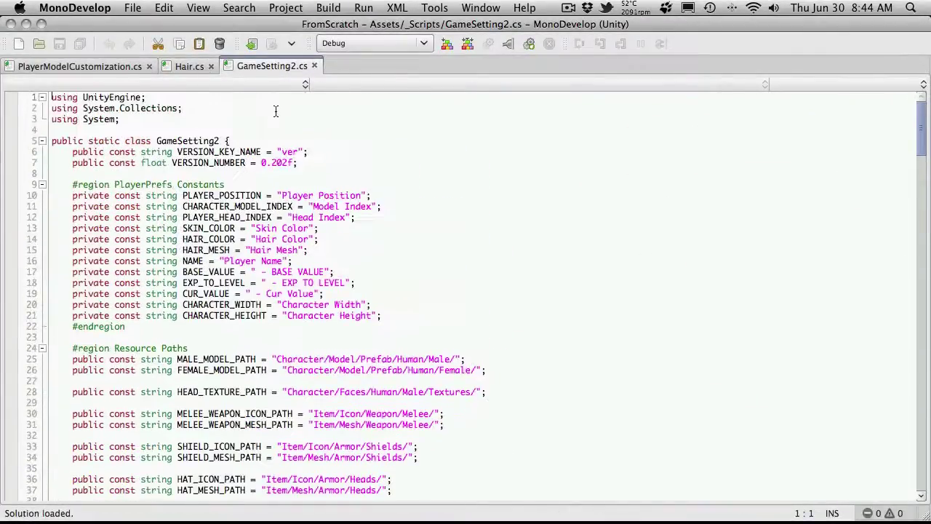
scroll(275, 112, down, 5)
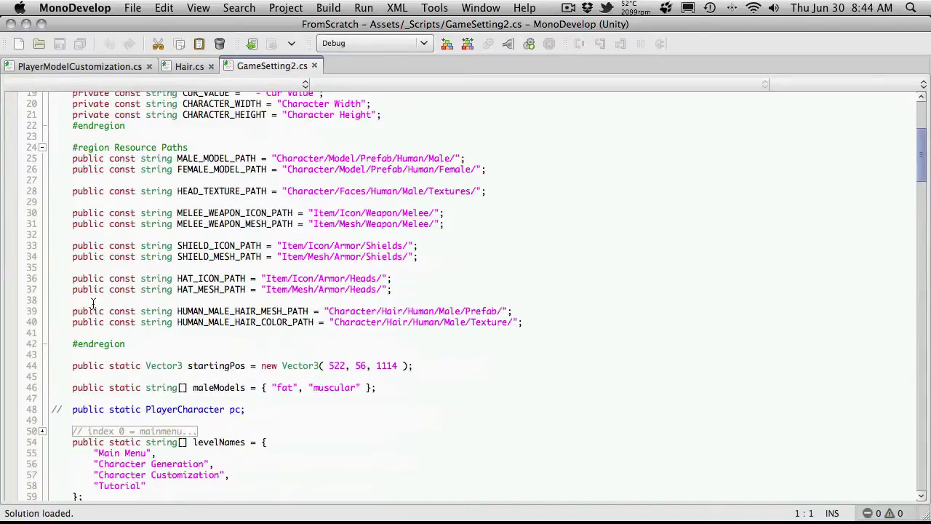
drag(334, 311, 504, 313)
click(465, 334)
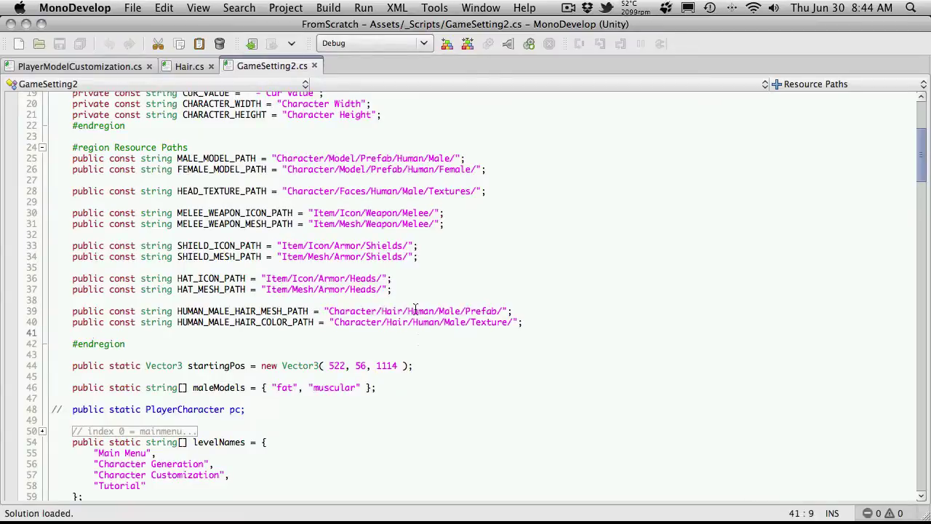
drag(334, 323, 504, 322)
click(480, 367)
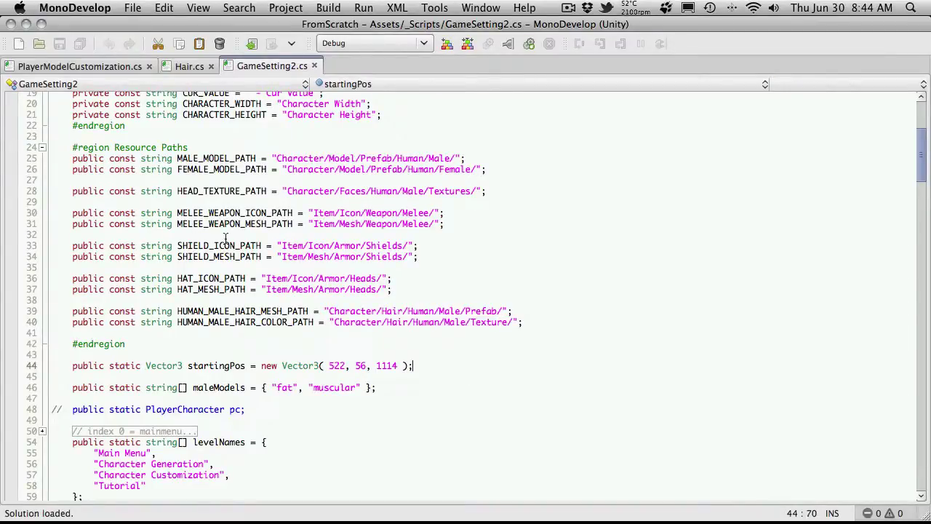
drag(61, 160, 633, 330)
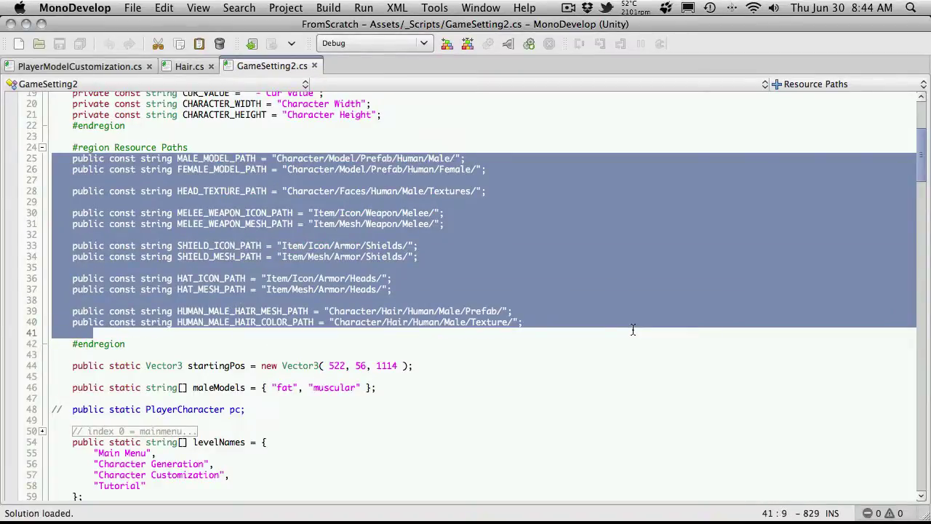
click(633, 330)
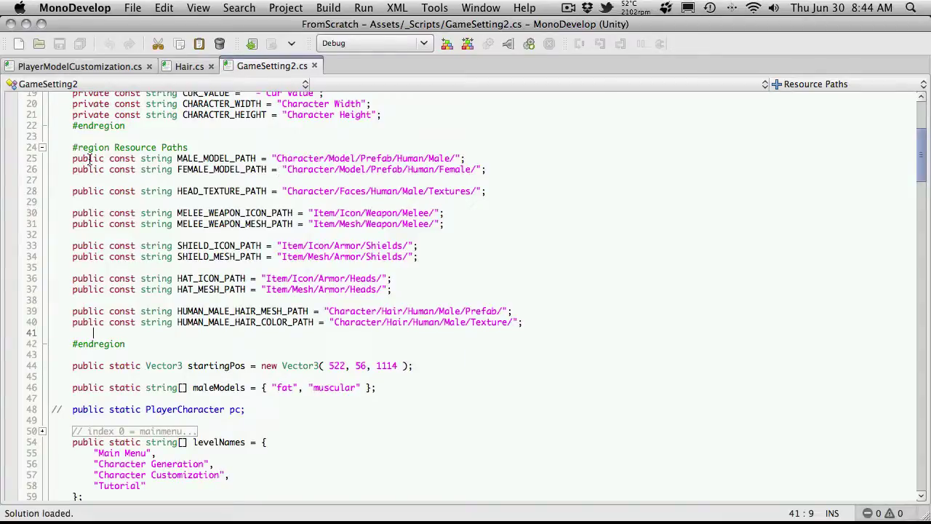
drag(62, 161, 534, 331)
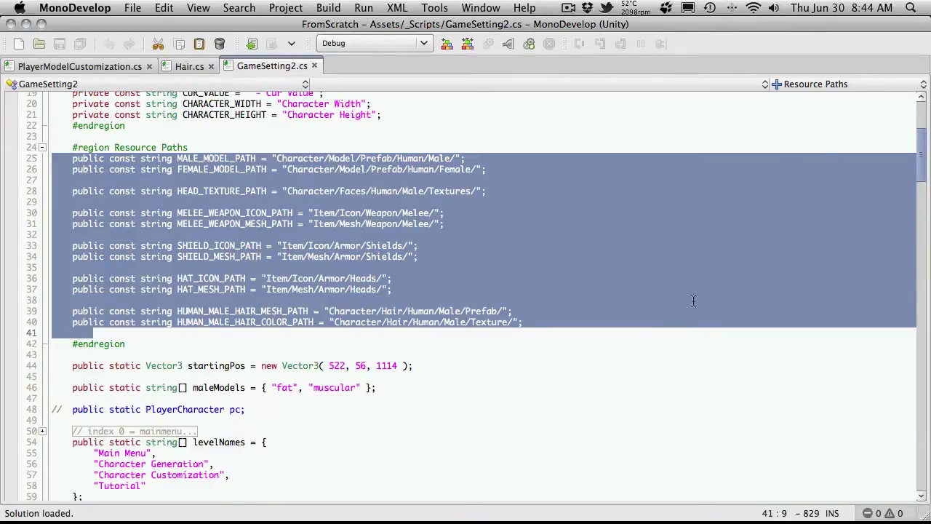
click(412, 277)
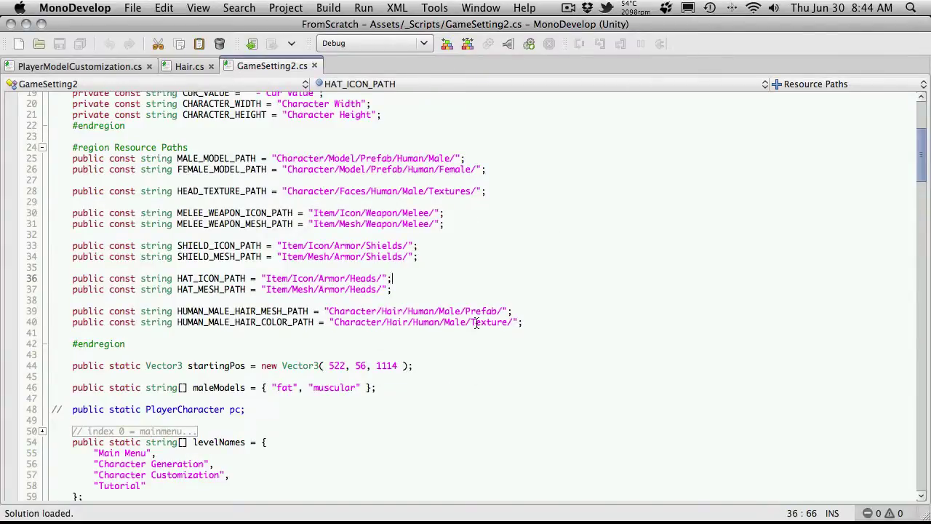
key(super+Tab)
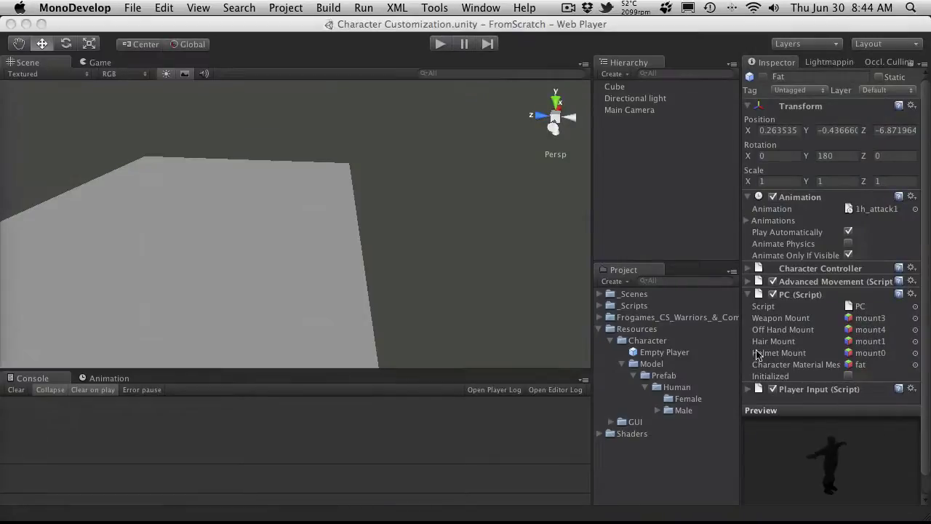
- Add a Hair folder under Resources/Character, collapse Model, and return to GameSetting2.cs in MonoDevelop
click(652, 329)
click(649, 342)
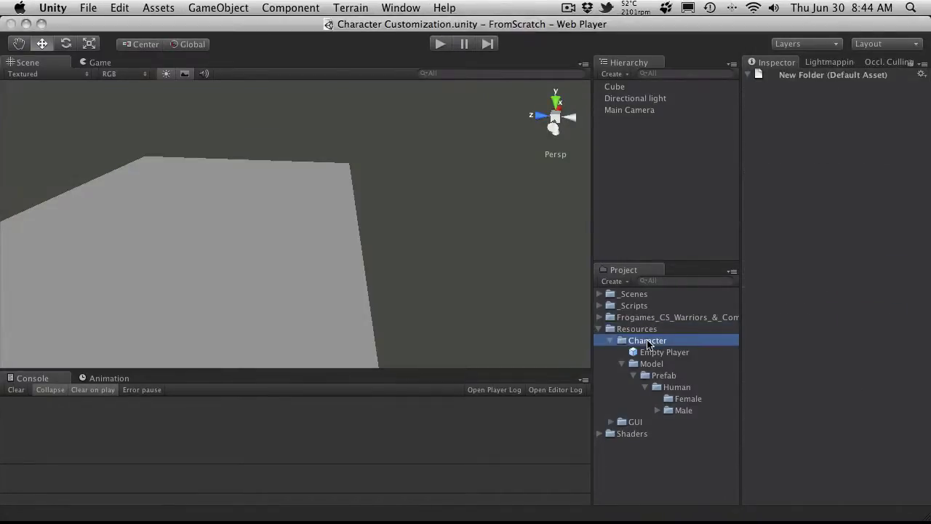
right_click(654, 347)
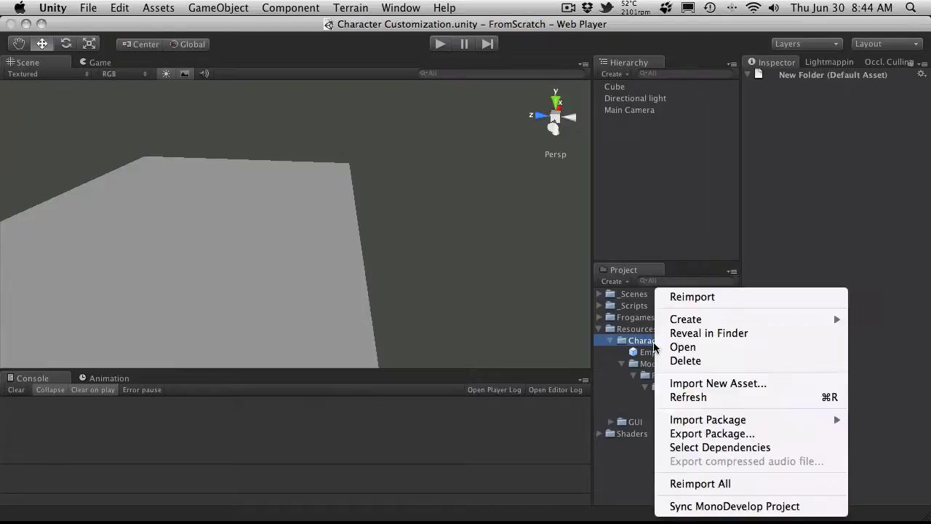
mouse_move(693, 324)
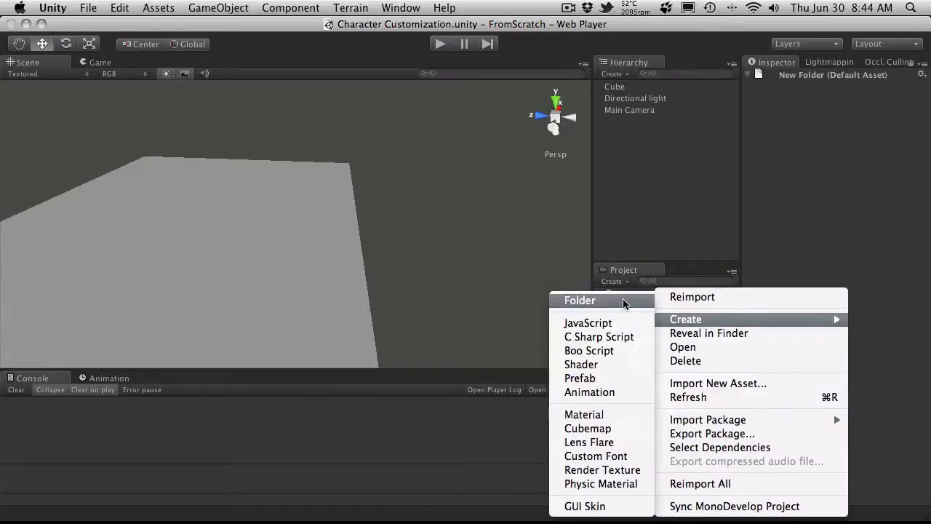
click(580, 299)
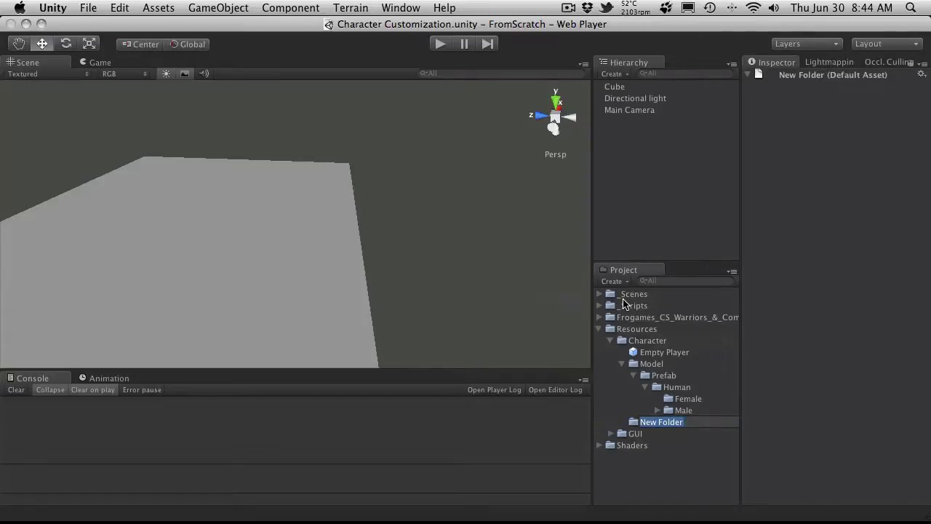
text(Hair)
key(Return)
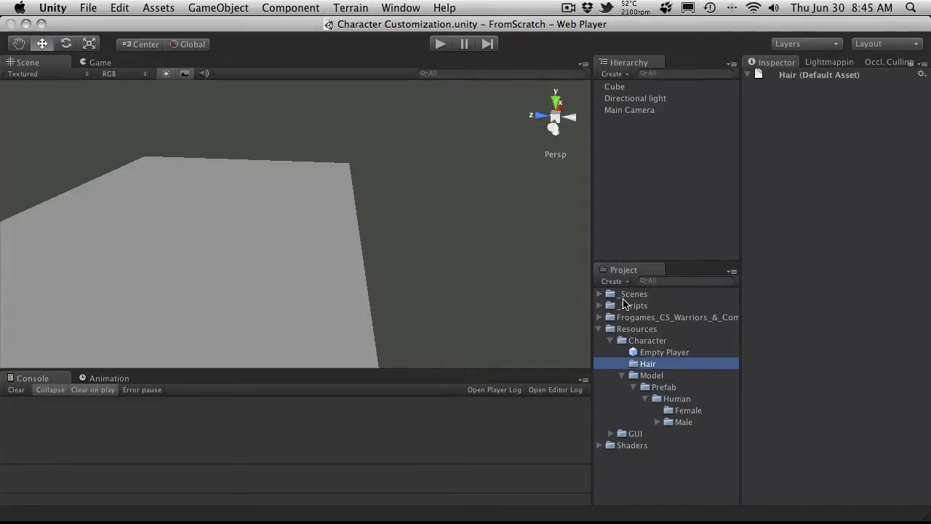
click(622, 376)
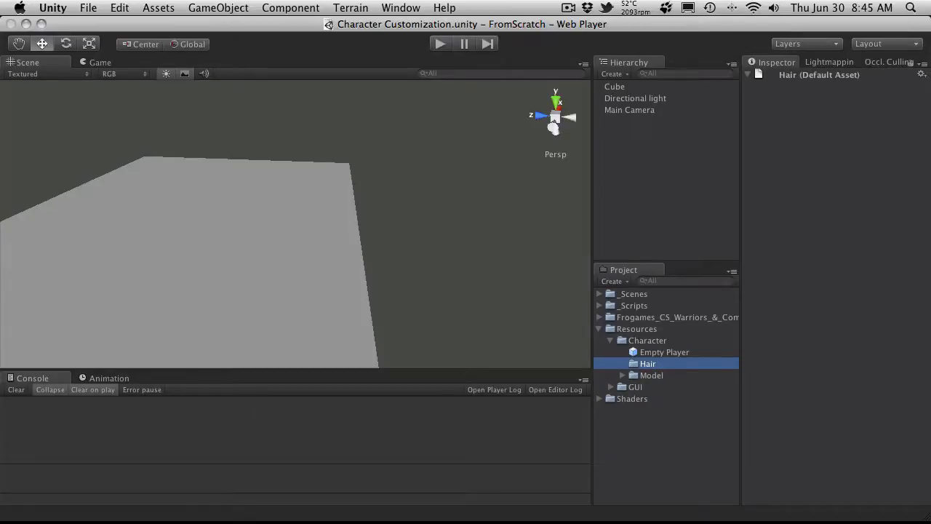
key(super+Tab)
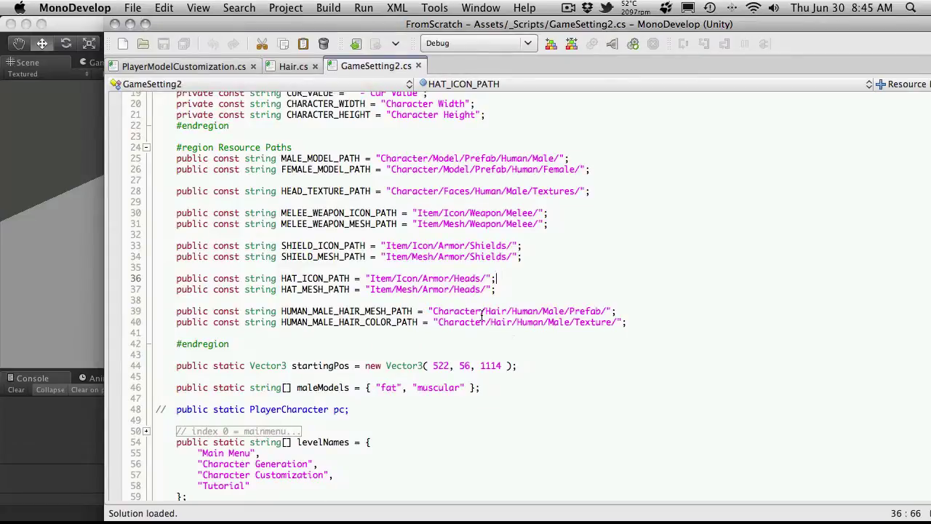
- Review the HUMAN_MALE_HAIR_MESH_PATH and HAIR_COLOR_PATH strings on lines 39–40, then go back to Unity
drag(481, 311, 609, 311)
click(532, 339)
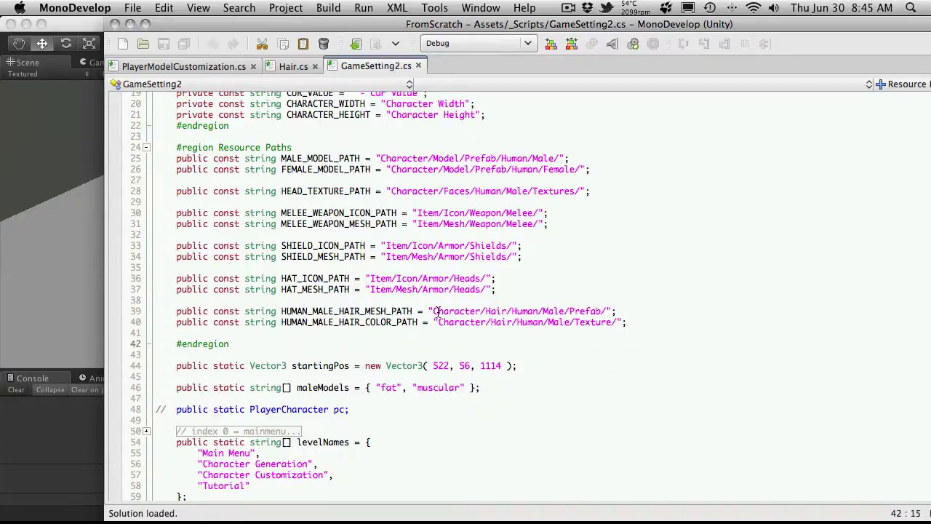
drag(434, 313, 607, 313)
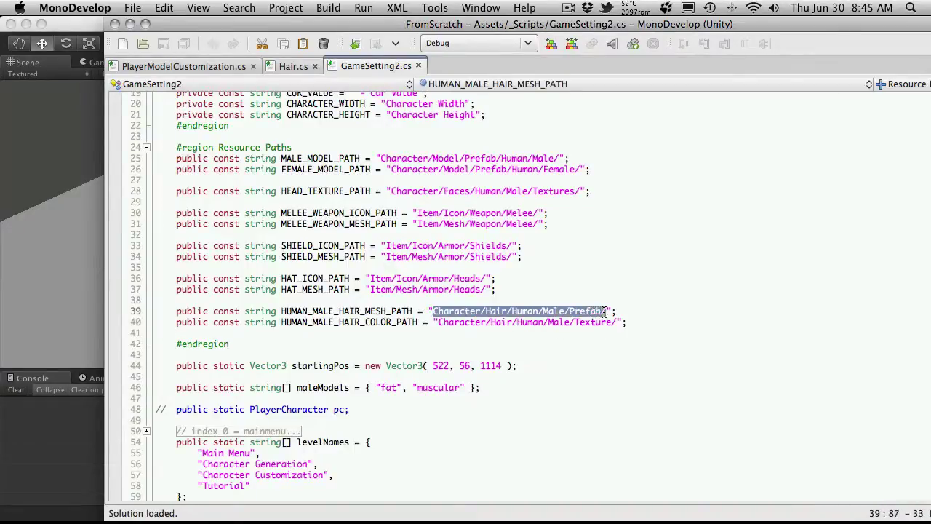
drag(437, 322, 617, 322)
click(582, 339)
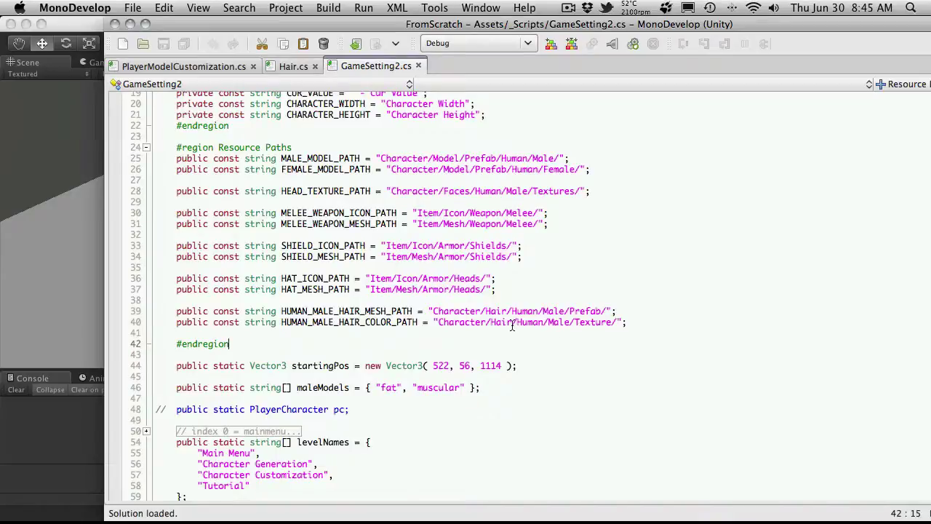
key(ctrl+Right)
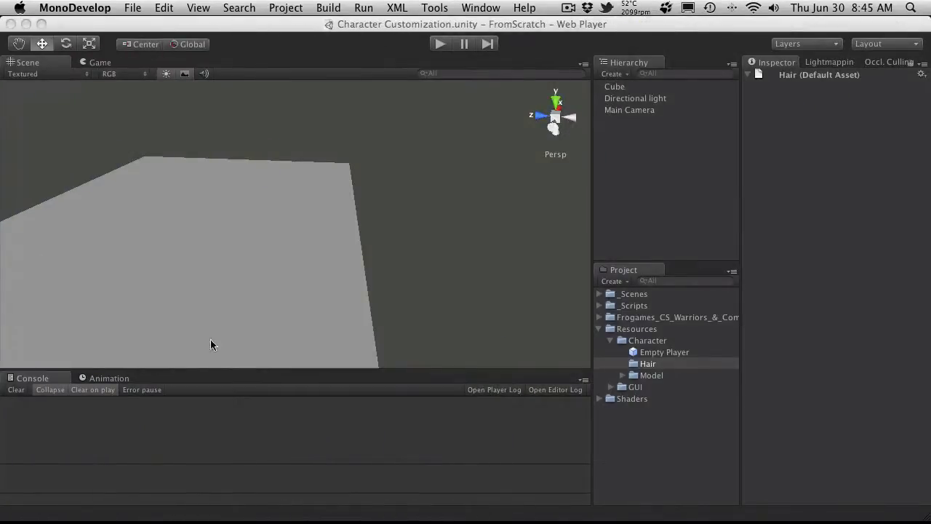
- Create a Human folder inside Resources/Character/Hair
click(793, 415)
click(664, 365)
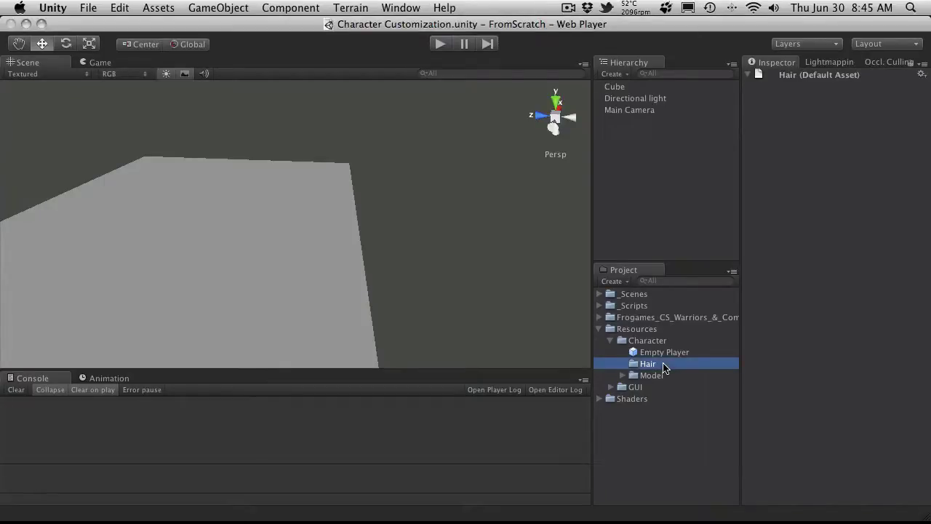
right_click(663, 365)
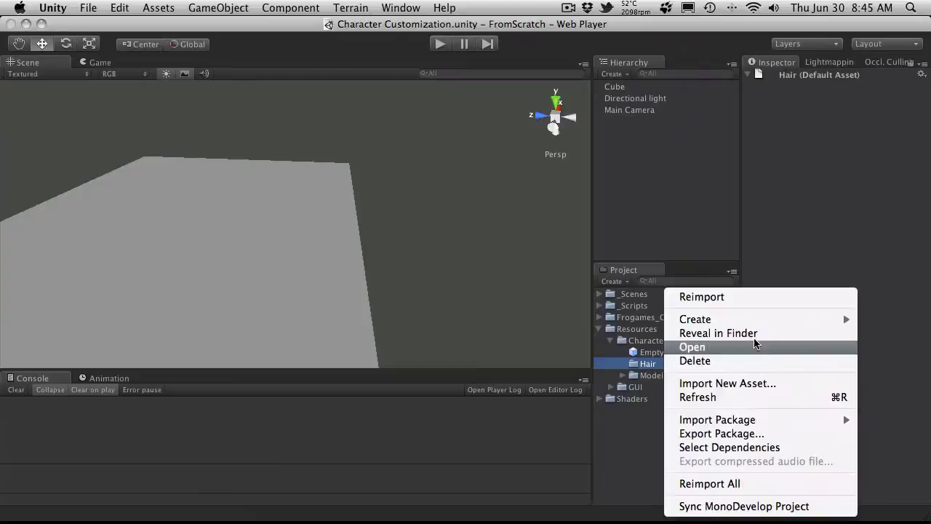
mouse_move(842, 319)
click(600, 302)
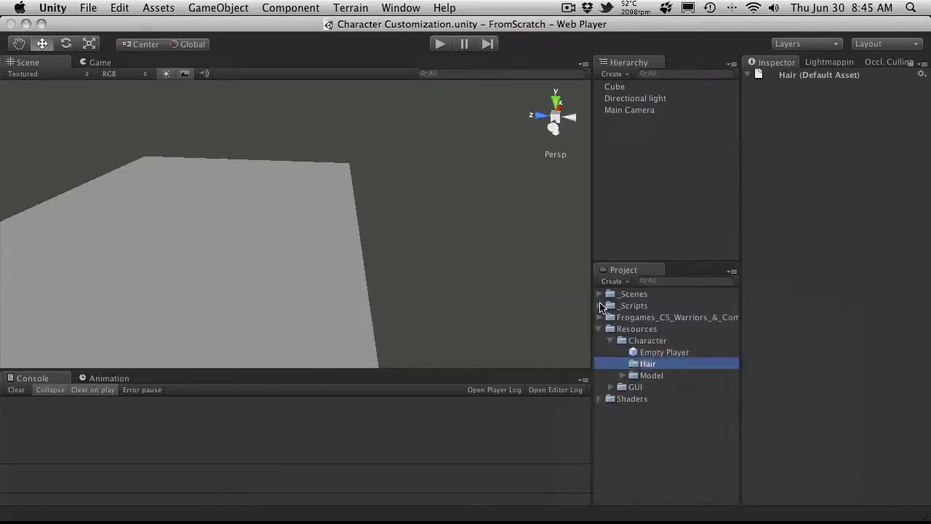
text(Hu)
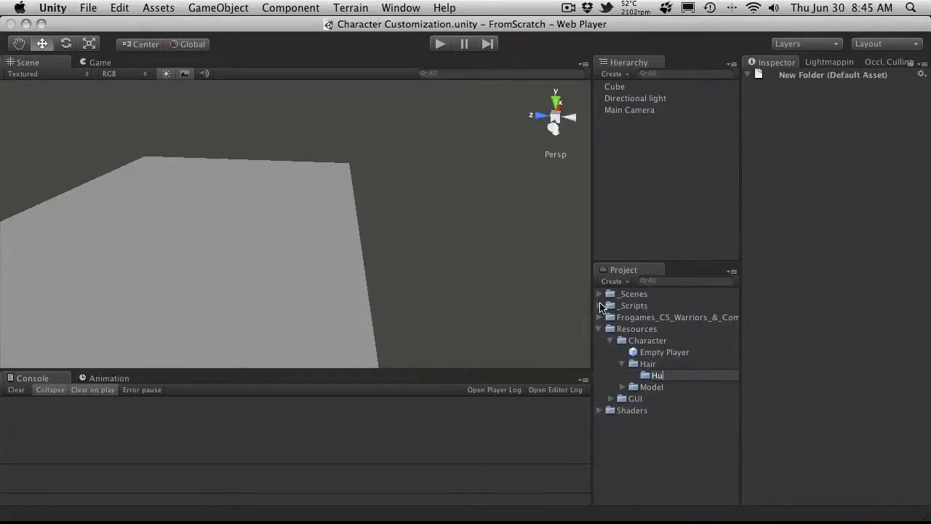
text(man)
key(Return)
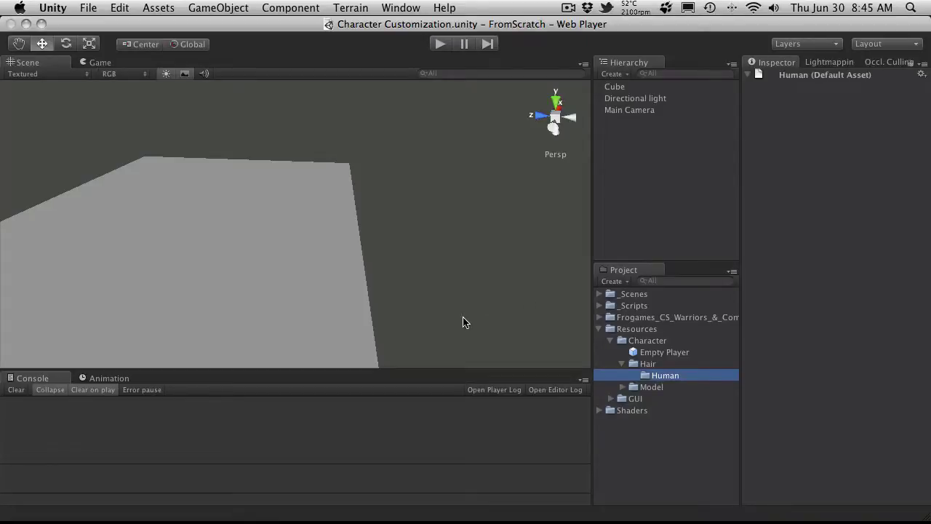
- Create a Male folder inside Hair/Human
right_click(645, 376)
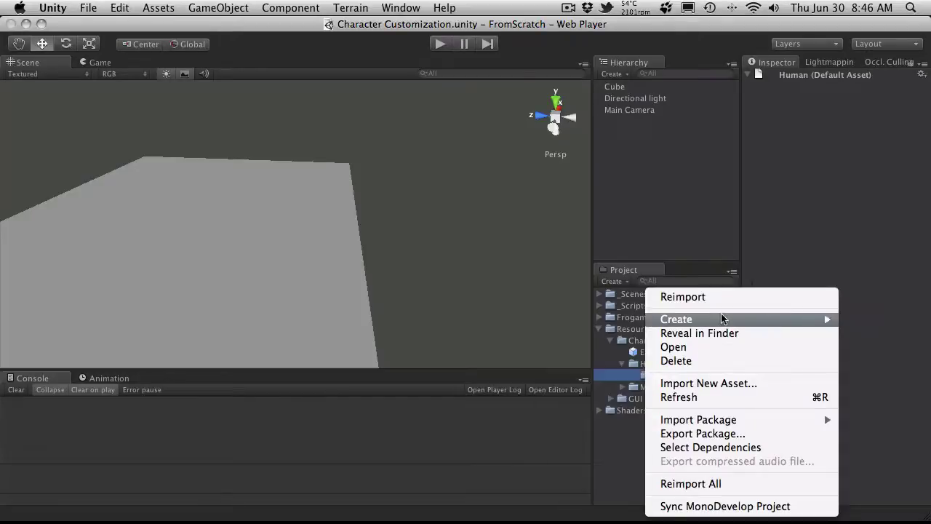
mouse_move(678, 322)
click(573, 301)
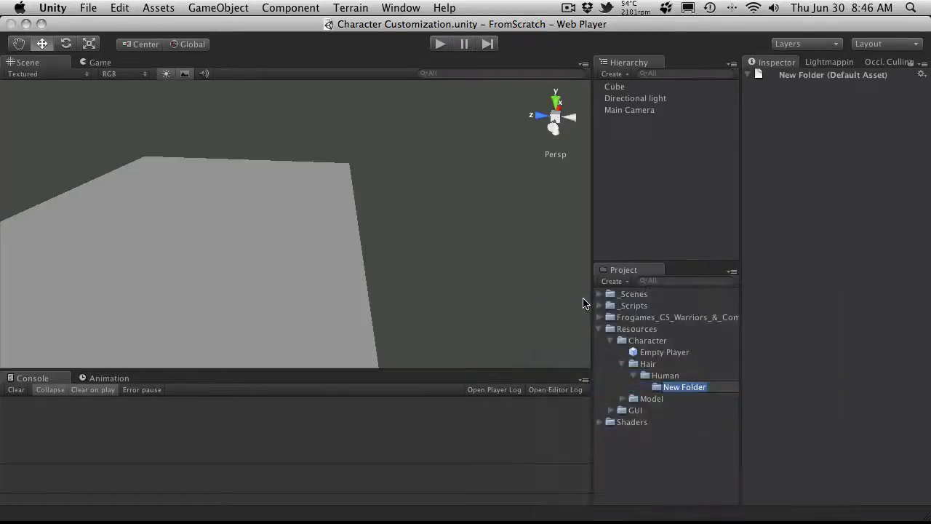
text(Ma)
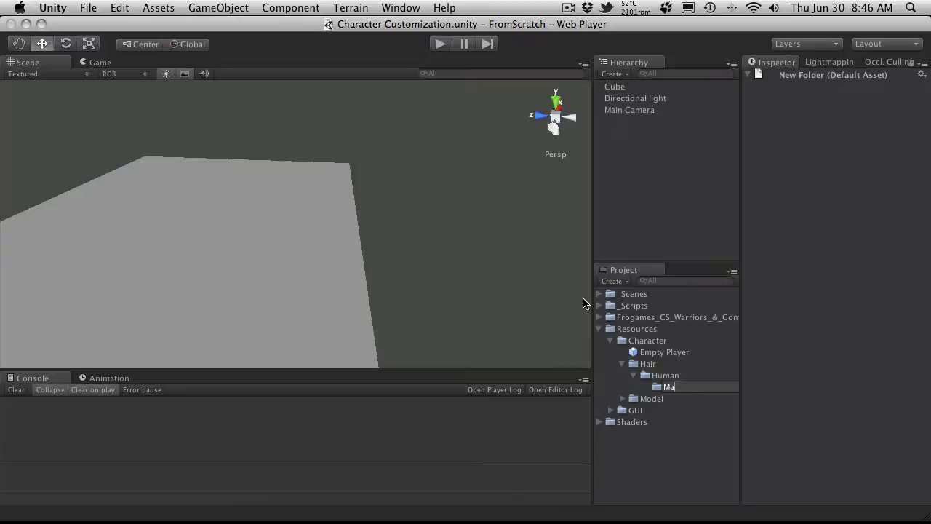
text(ie)
key(Return)
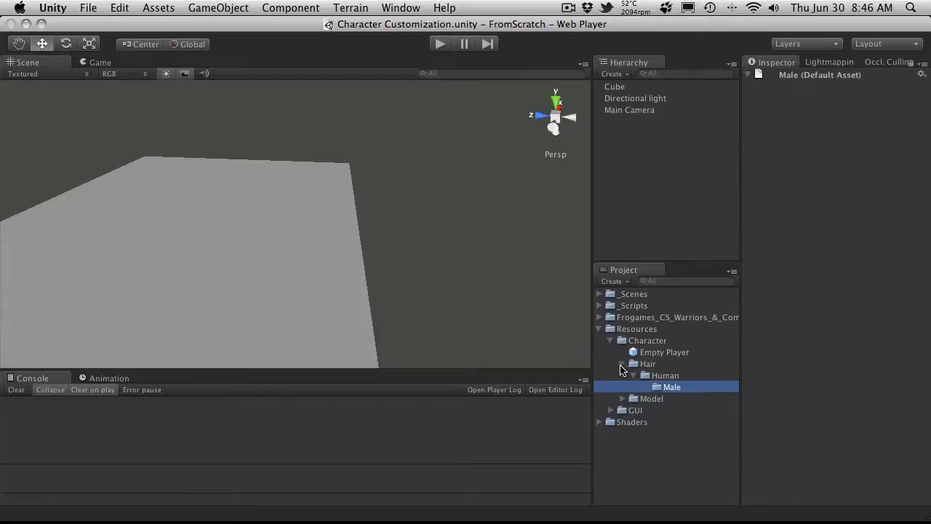
- Add Prefab and Texture folders inside Male, then collapse Resources
right_click(681, 387)
mouse_move(804, 320)
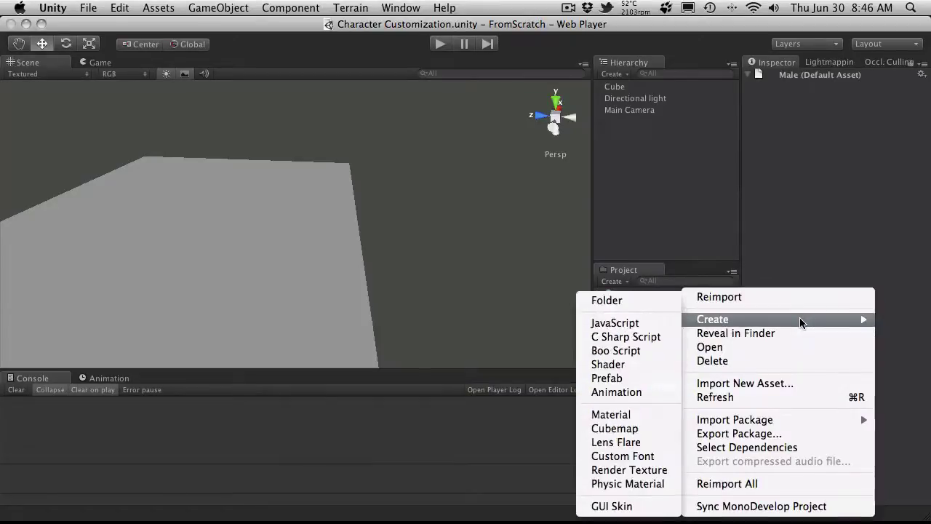
click(656, 303)
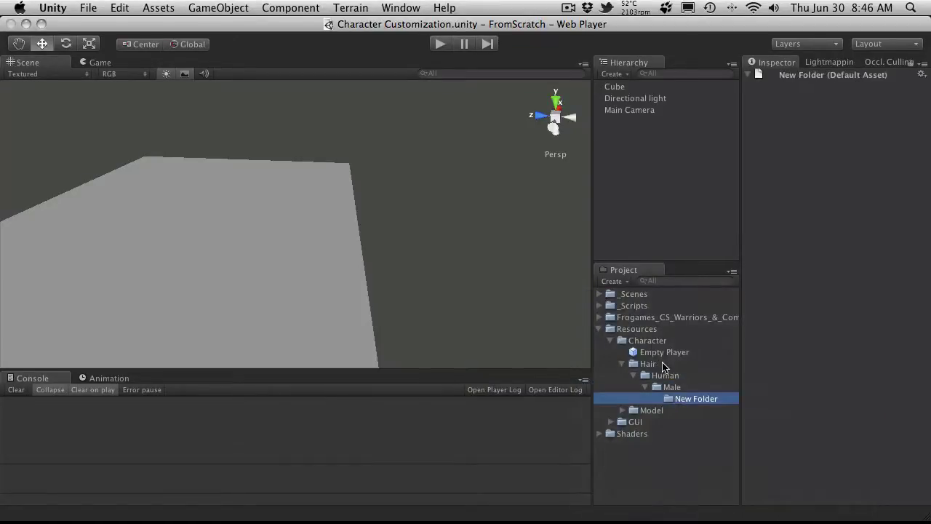
key(super+d)
click(707, 400)
click(709, 399)
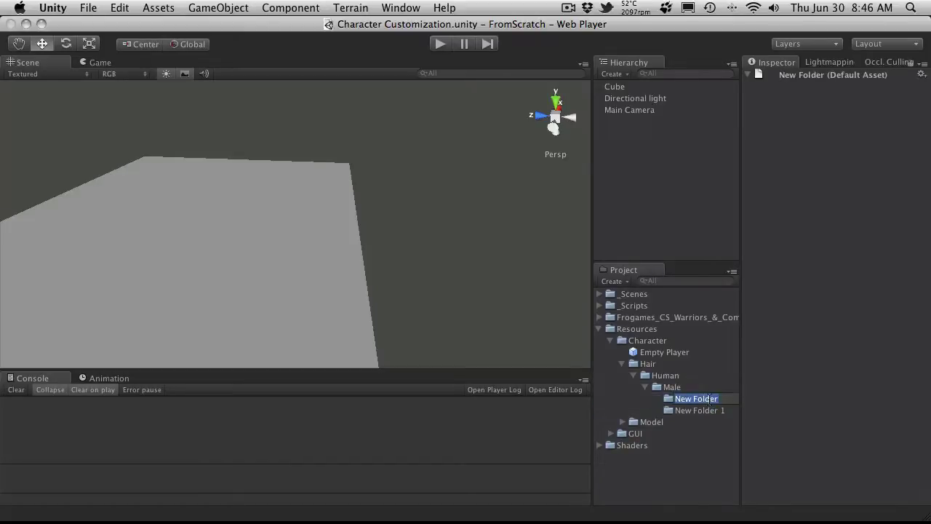
text(Prefab)
key(Return)
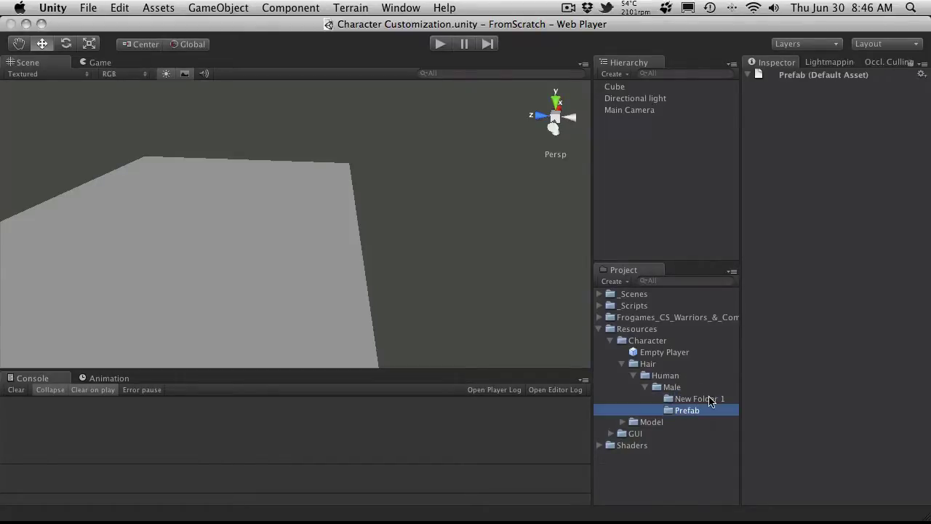
click(710, 400)
click(710, 399)
text(Te)
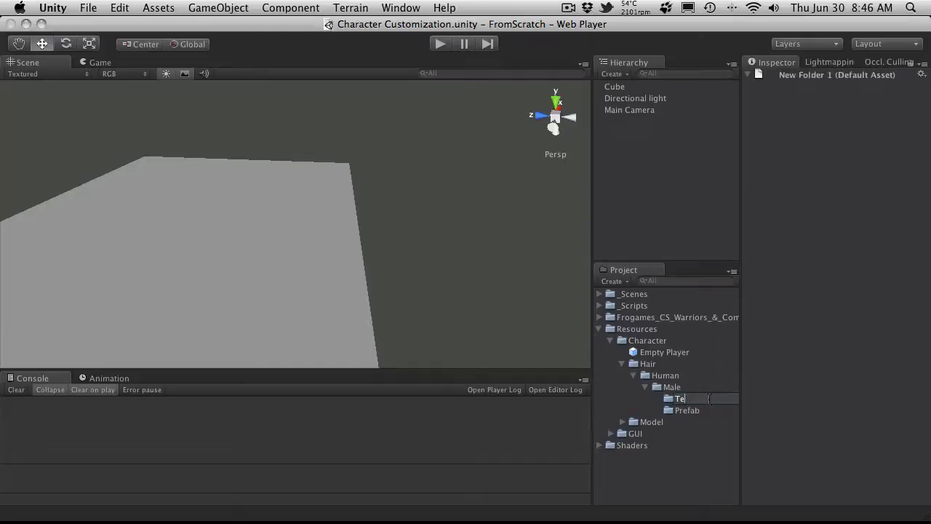
text(xture)
key(Return)
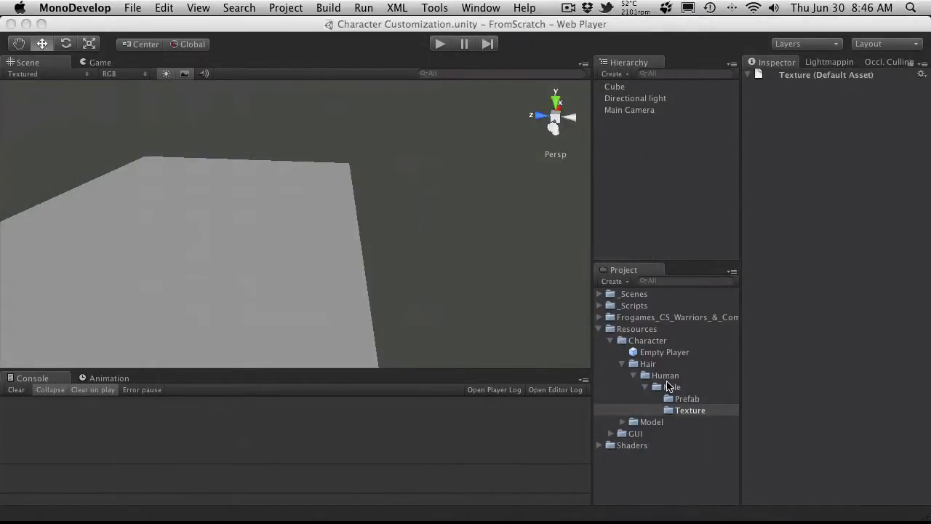
click(600, 328)
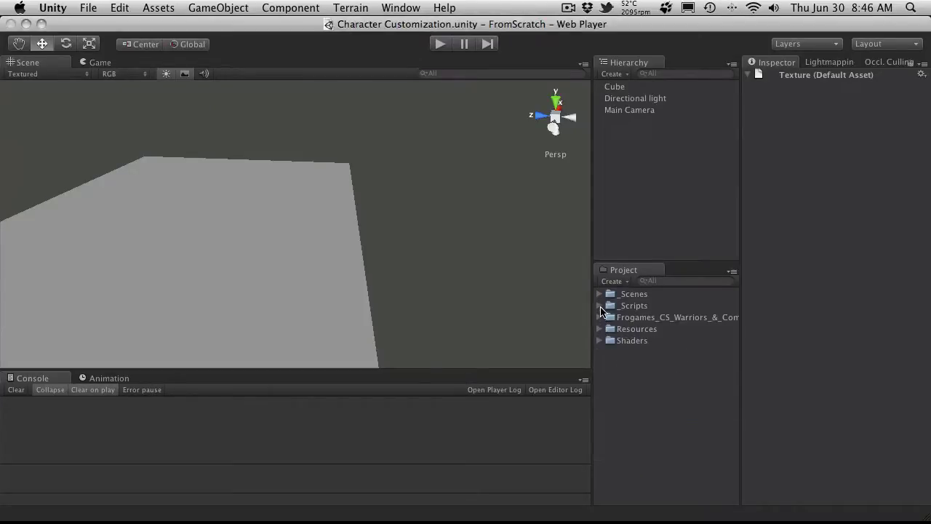
- Expand Frogames_CS_Warriors > hair > Materials to list the Hair_Black, Blond, Brown, Grey and Red textures
click(599, 306)
click(600, 305)
click(600, 317)
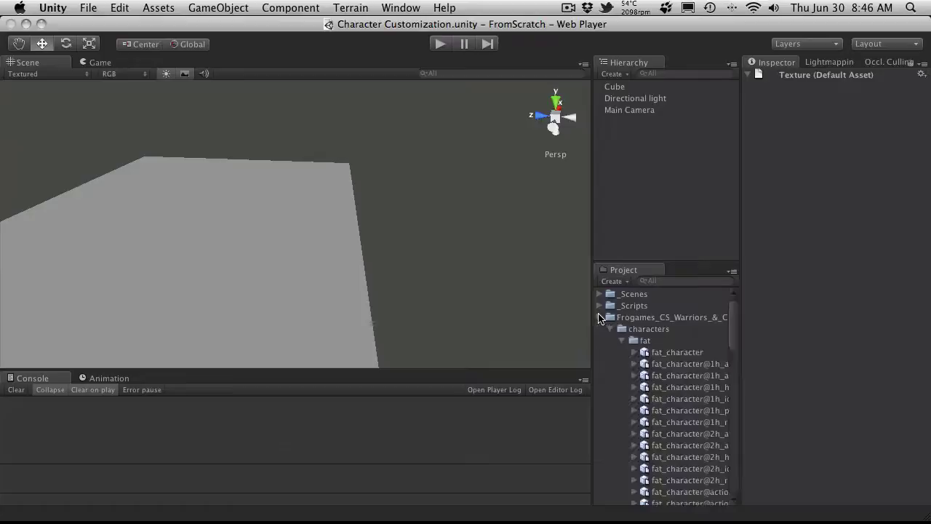
click(610, 331)
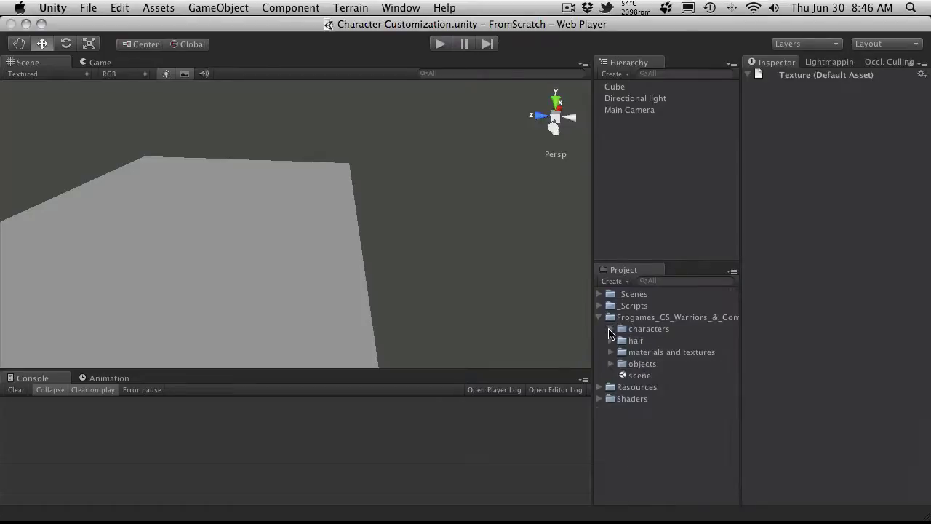
click(611, 340)
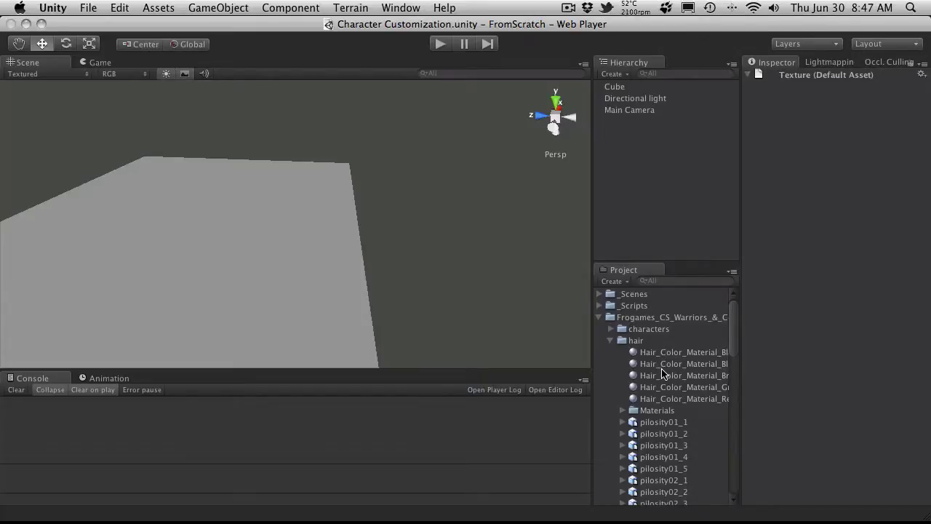
scroll(663, 374, down, 2)
scroll(663, 374, down, 2)
click(623, 341)
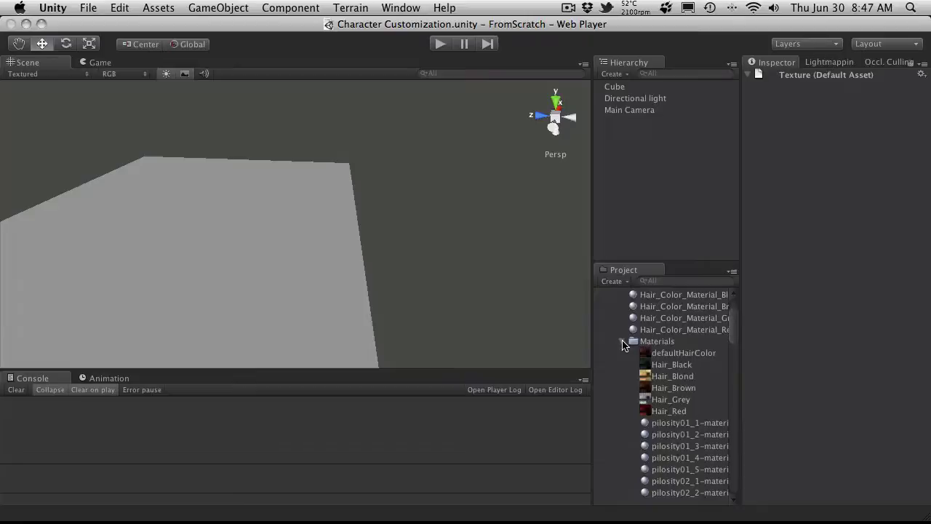
- Drag the six textures from defaultHairColor to Hair_Red into Resources/Character/Hair/Human/Male/Texture
click(681, 411)
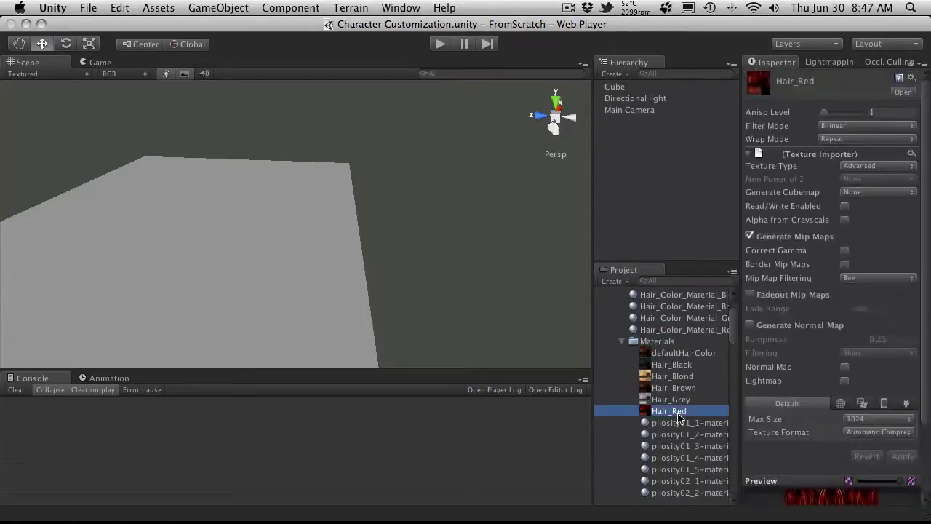
shift+click(683, 354)
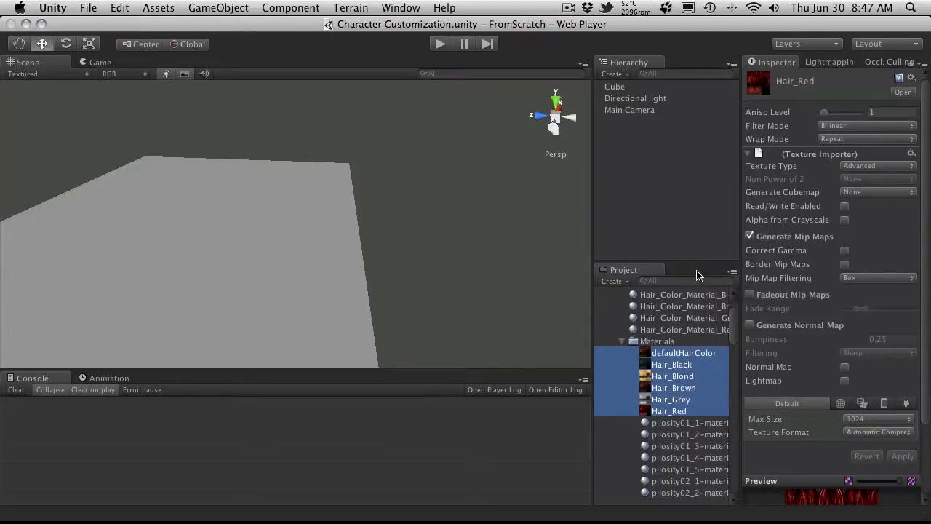
drag(694, 261, 695, 217)
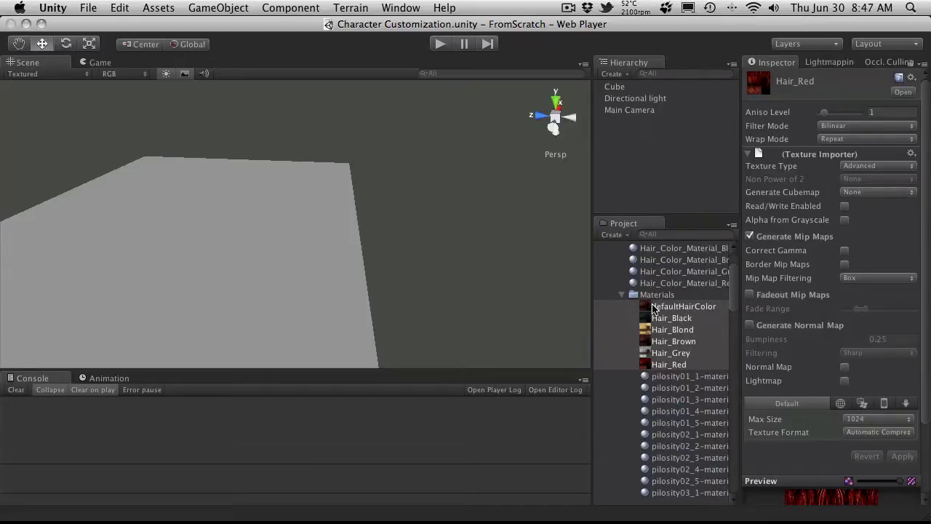
drag(653, 308, 684, 457)
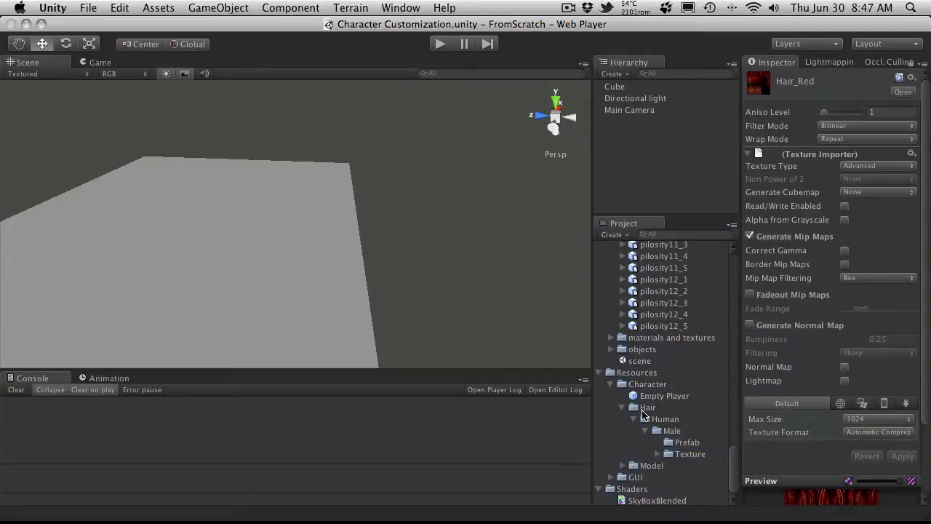
click(659, 454)
click(660, 454)
scroll(663, 422, up, 15)
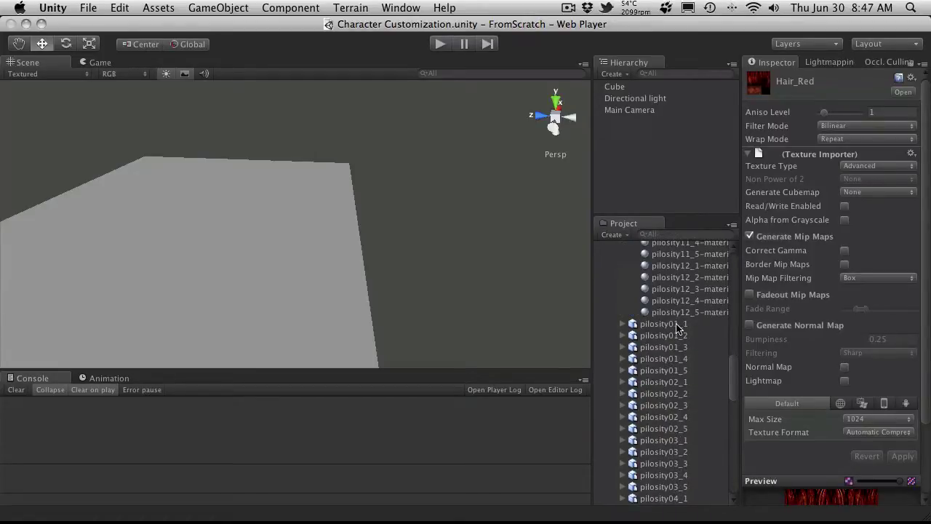
scroll(677, 329, up, 20)
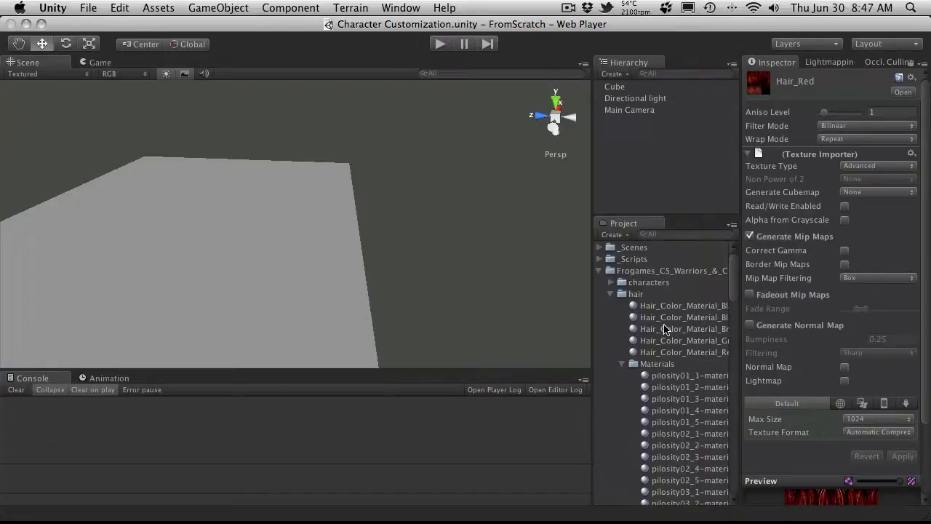
- Move all pilosity meshes, pilosity01_1 through pilosity12_5, into the Male Prefab folder
click(623, 363)
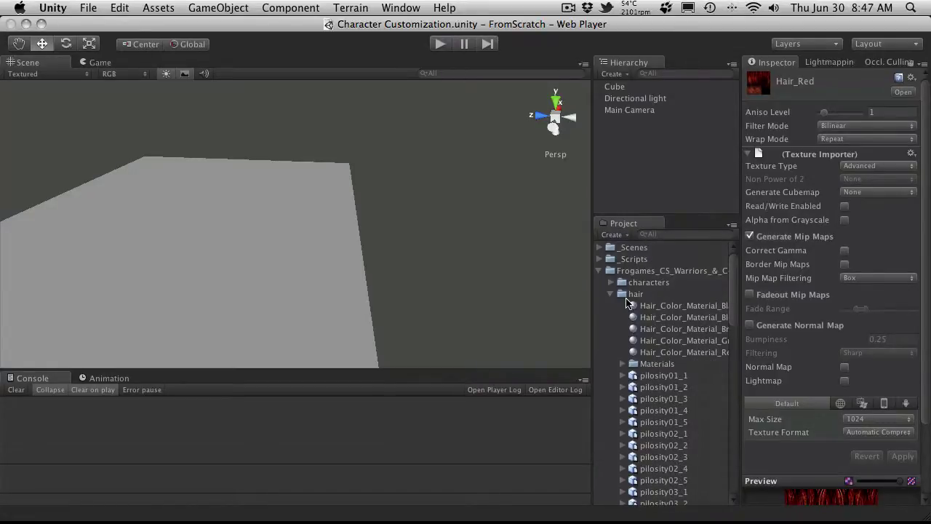
click(662, 376)
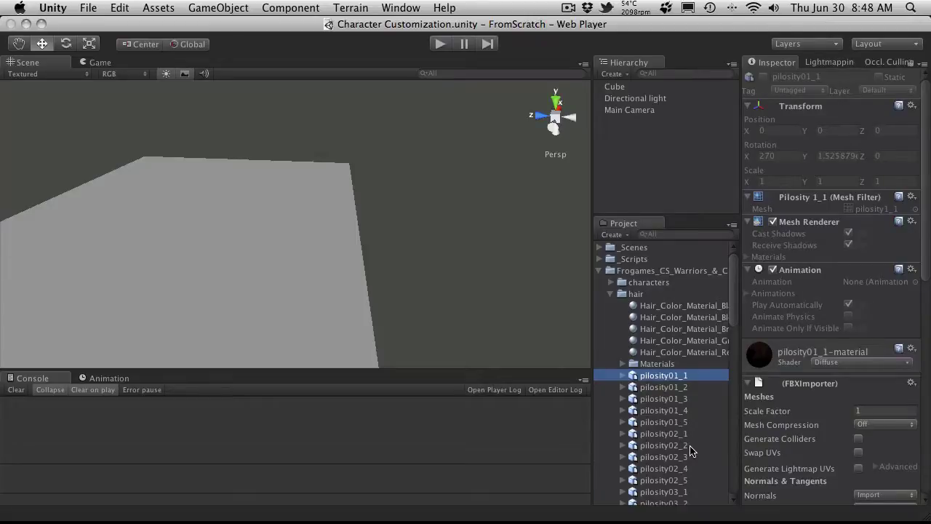
scroll(691, 451, down, 3)
scroll(691, 452, down, 15)
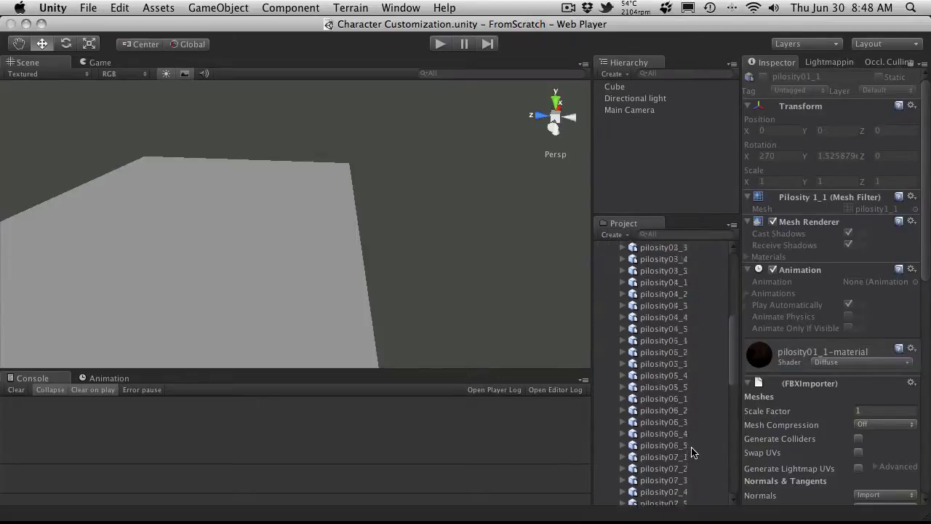
scroll(691, 452, up, 5)
scroll(692, 451, down, 5)
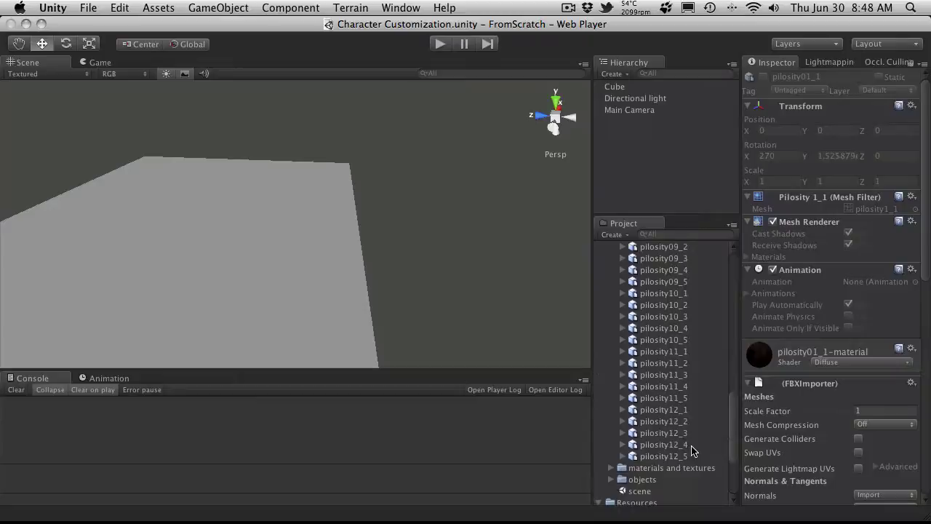
shift+click(683, 456)
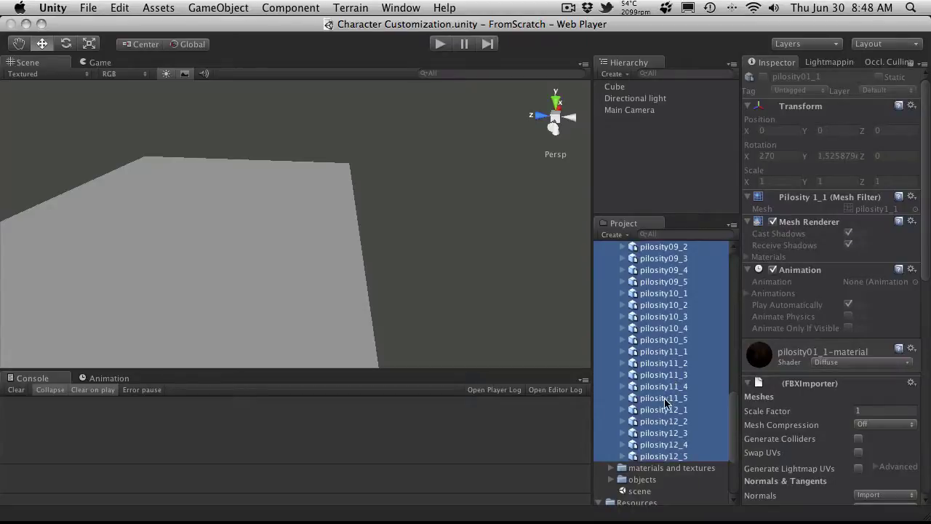
scroll(669, 401, down, 6)
drag(657, 365, 674, 456)
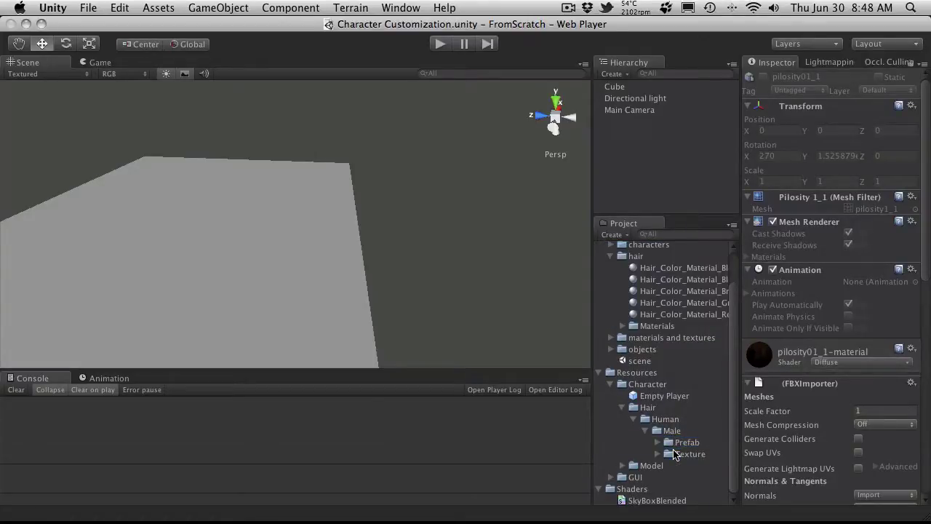
- Check the Prefab folder, then collapse the hair and Frogames_CS_Warriors source folders
click(658, 442)
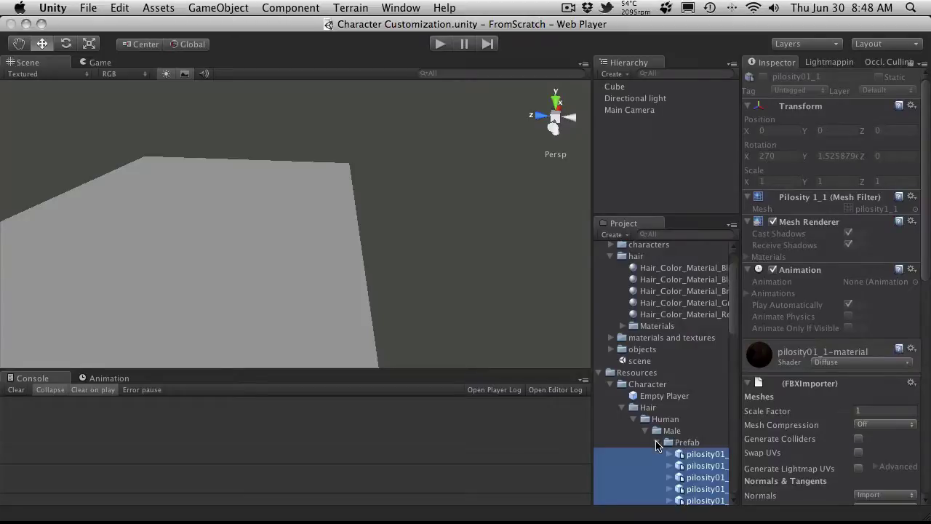
click(657, 442)
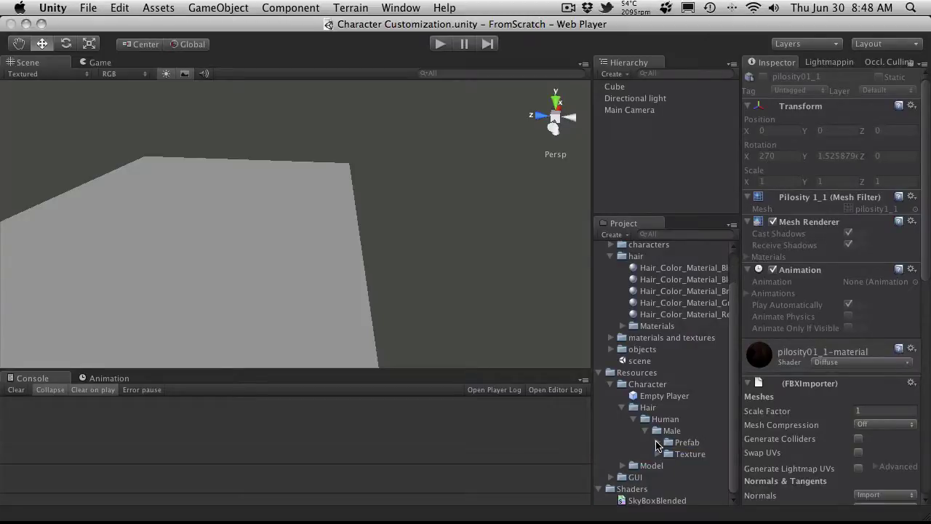
scroll(658, 445, up, 3)
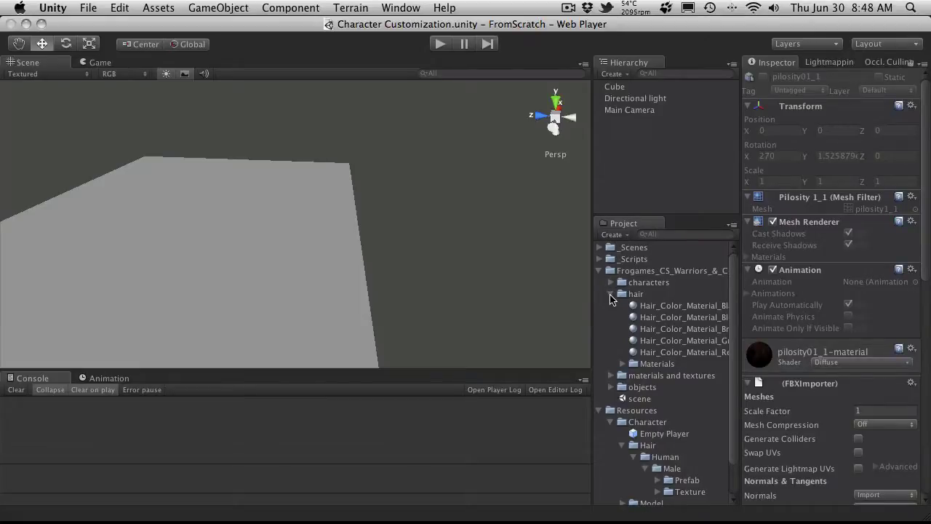
click(611, 295)
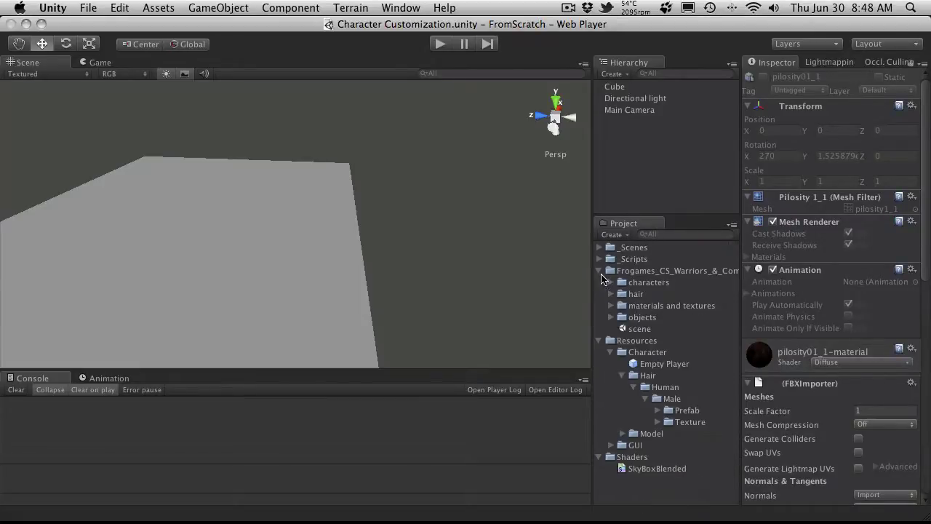
click(599, 270)
- Save the scene, widen the Project panel, and rename pilosity01_1 to Hair 1_1
key(super+s)
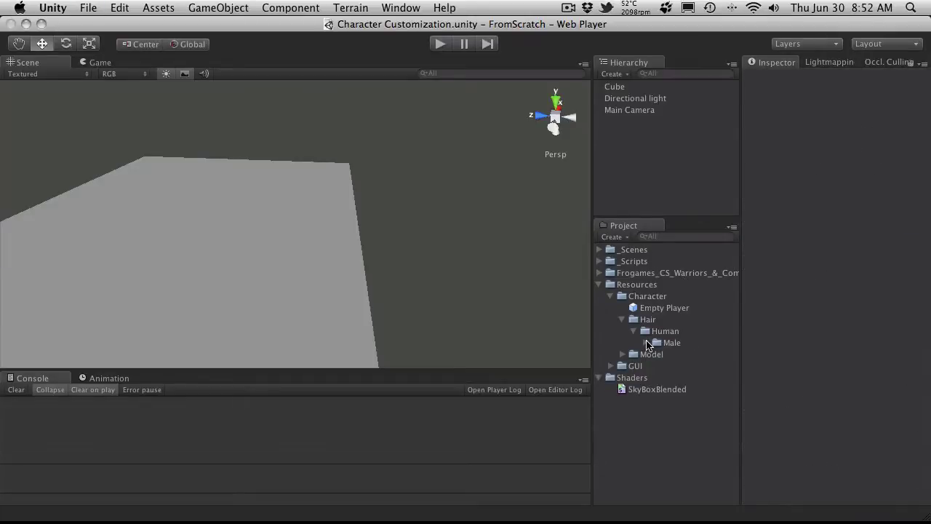
click(647, 343)
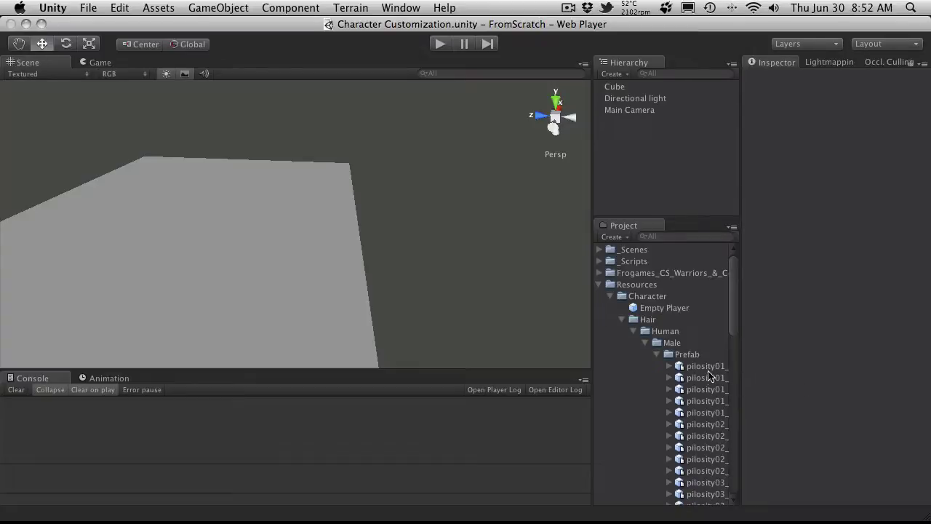
drag(590, 322, 551, 322)
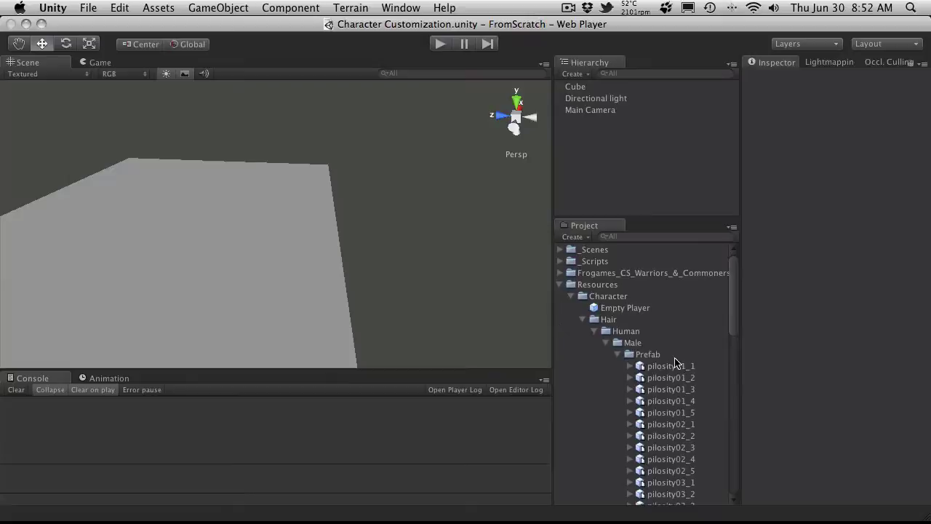
click(662, 365)
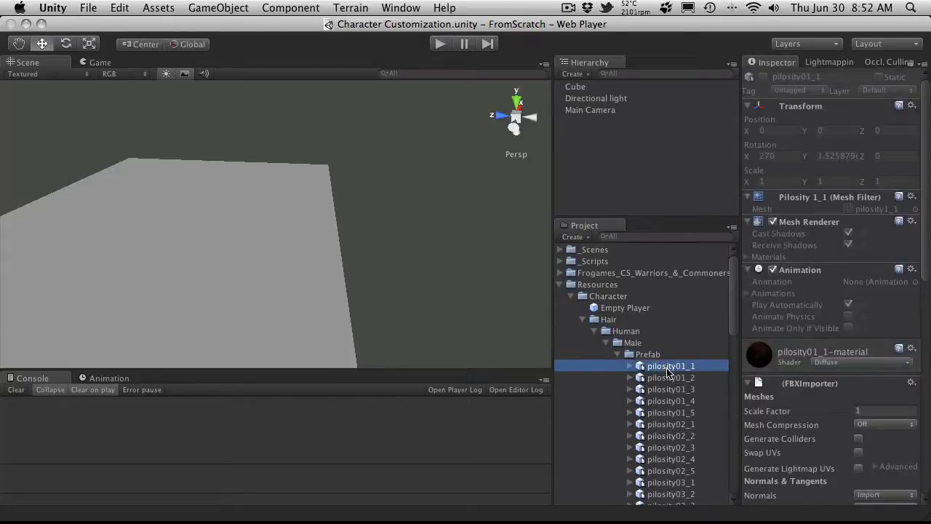
click(667, 367)
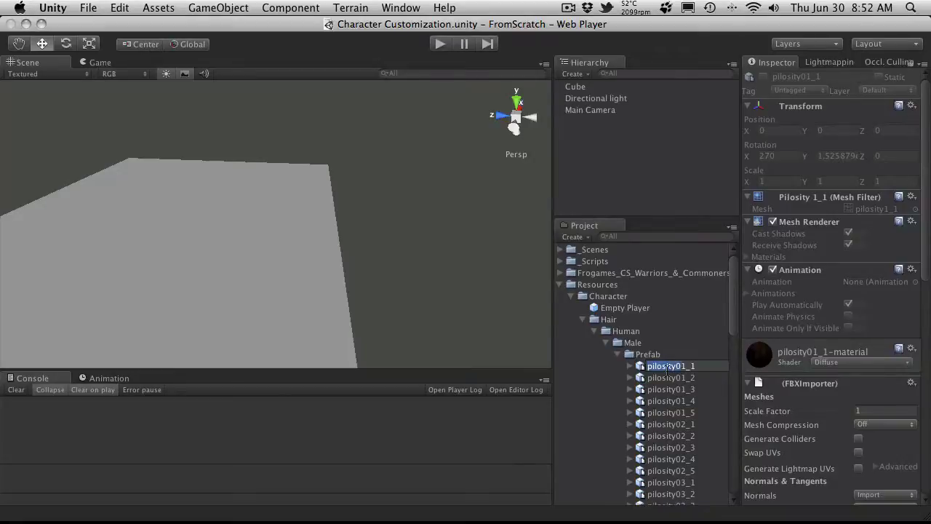
text(Hair_1)
key(Return)
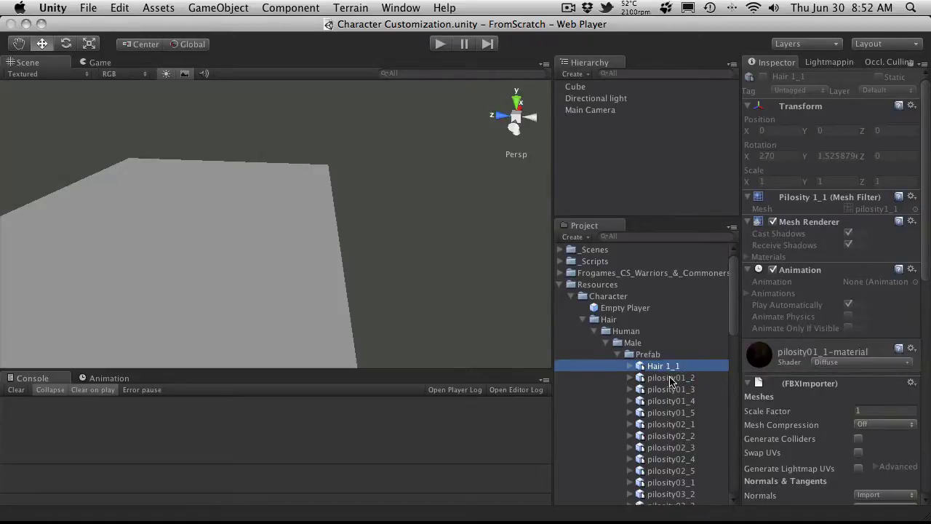
- Rename pilosity01_2 and pilosity01_3 to Hair 1_2 and Hair 1_3
click(671, 379)
click(671, 379)
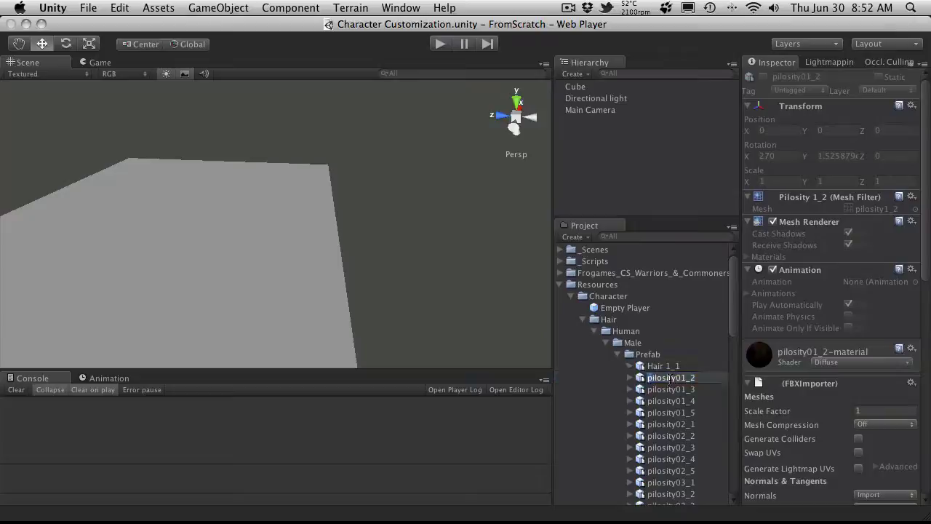
key(shift+Home)
text(Hair)
key(Return)
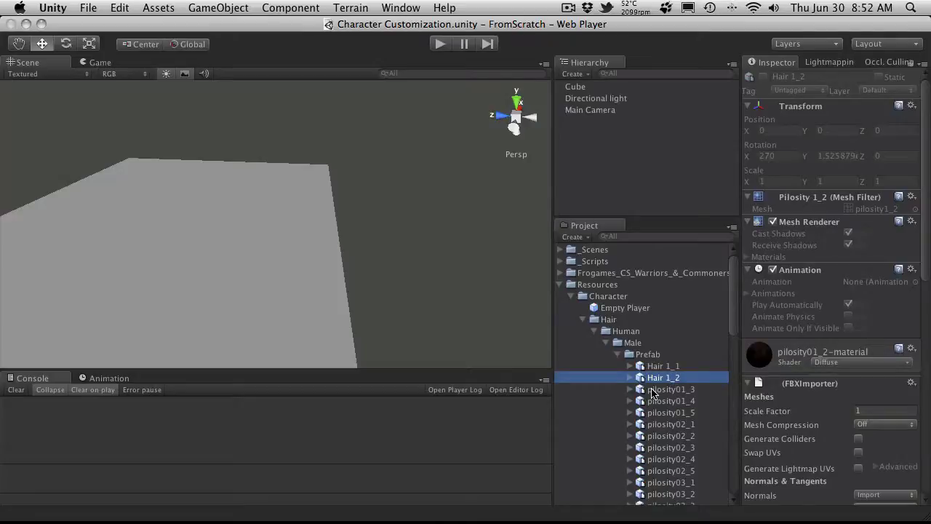
right_click(655, 389)
click(597, 406)
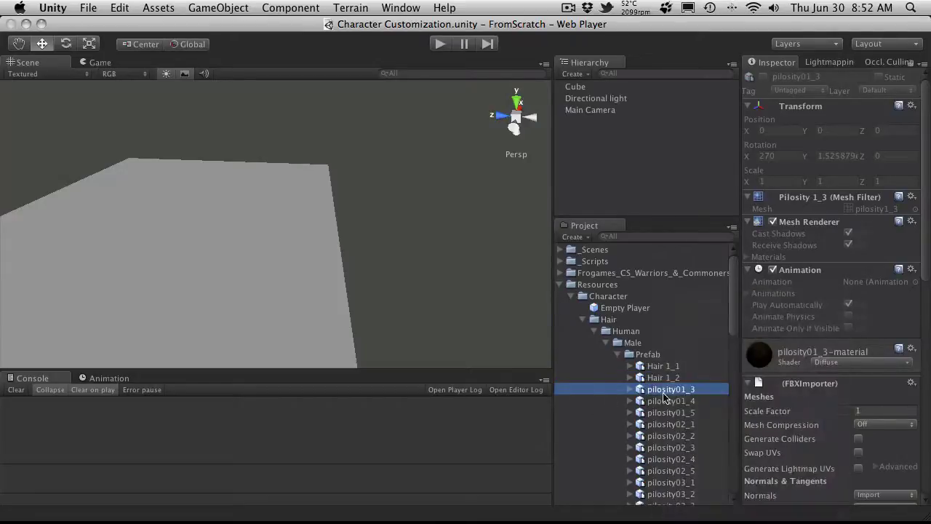
click(678, 396)
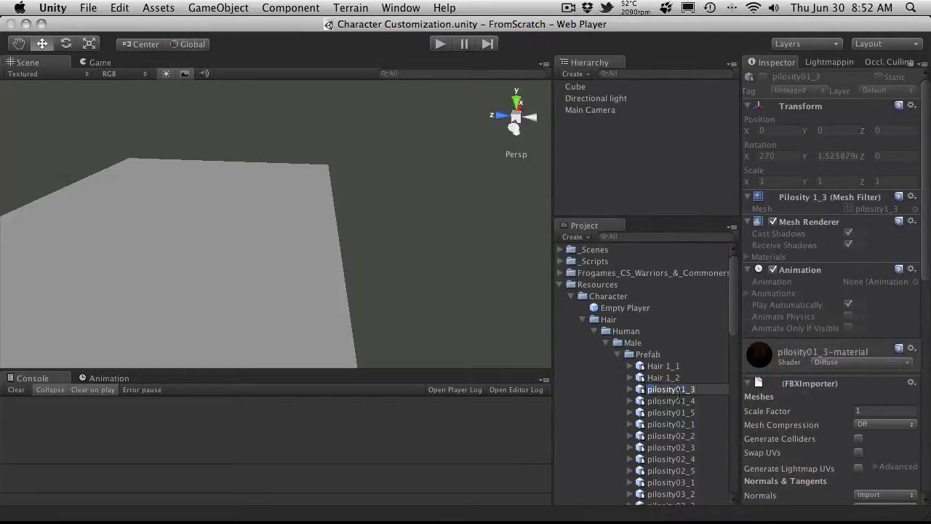
key(BackSpace)
text(Hair)
key(Return)
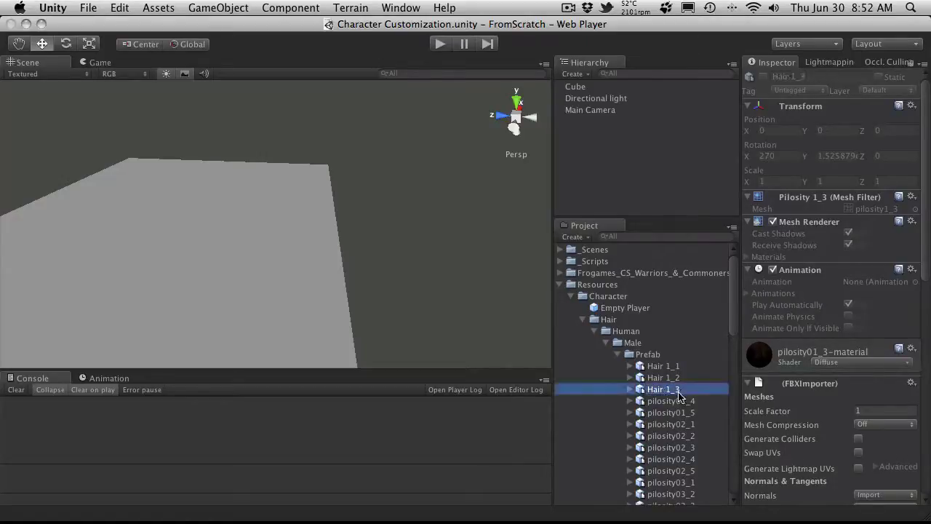
- Rename pilosity01_4 and pilosity01_5 to Hair 1_4 and Hair 1_5
click(663, 402)
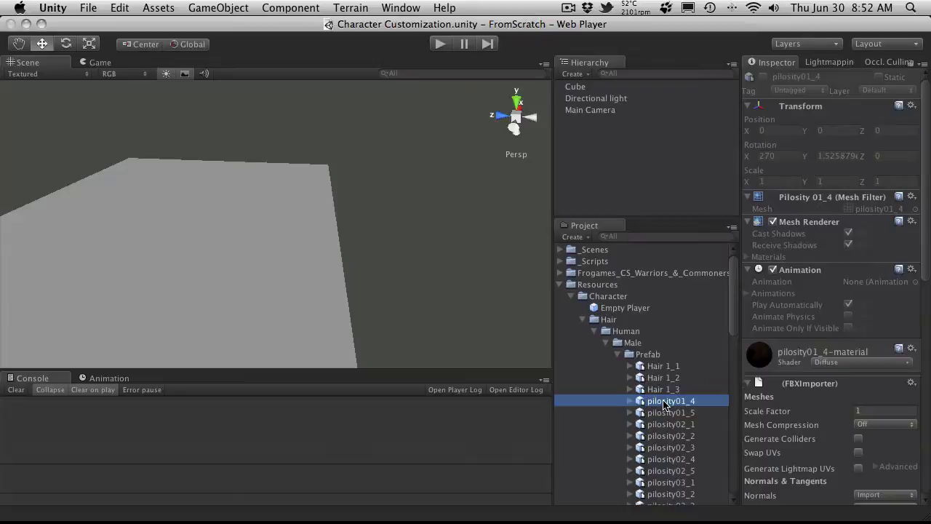
click(663, 402)
key(Left)
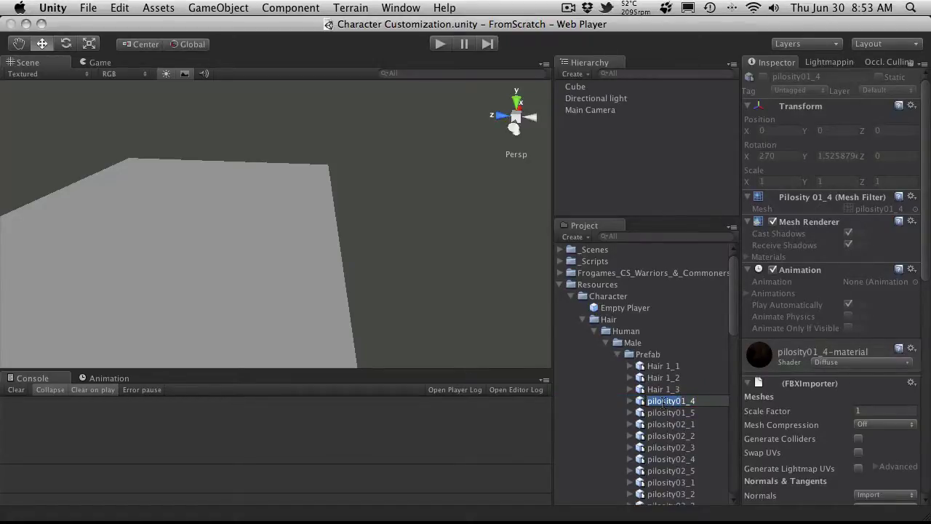
text(Hair 1)
key(Return)
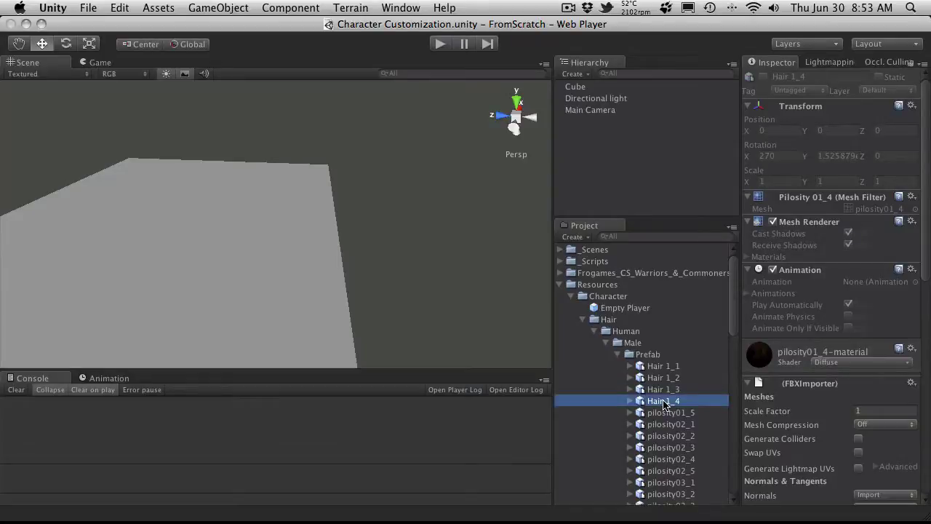
right_click(659, 416)
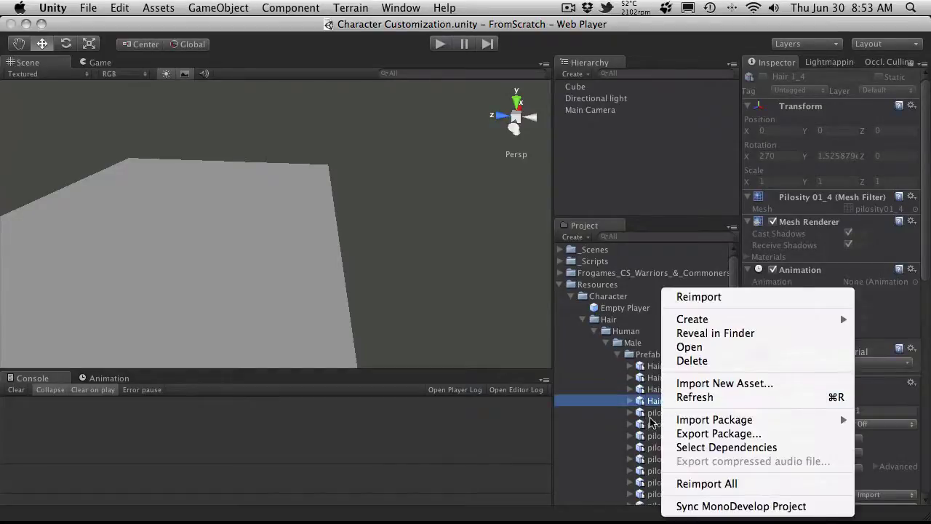
click(652, 414)
right_click(655, 414)
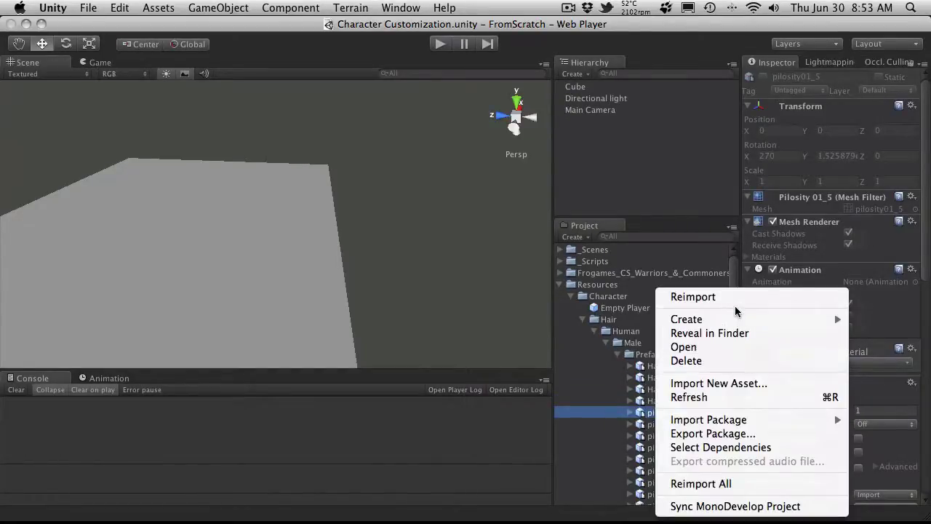
mouse_move(736, 321)
click(682, 219)
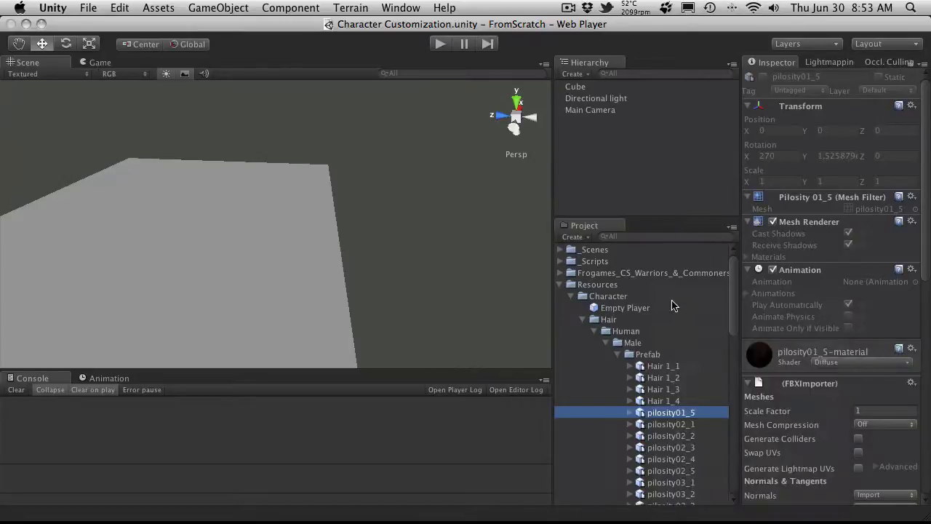
key(Return)
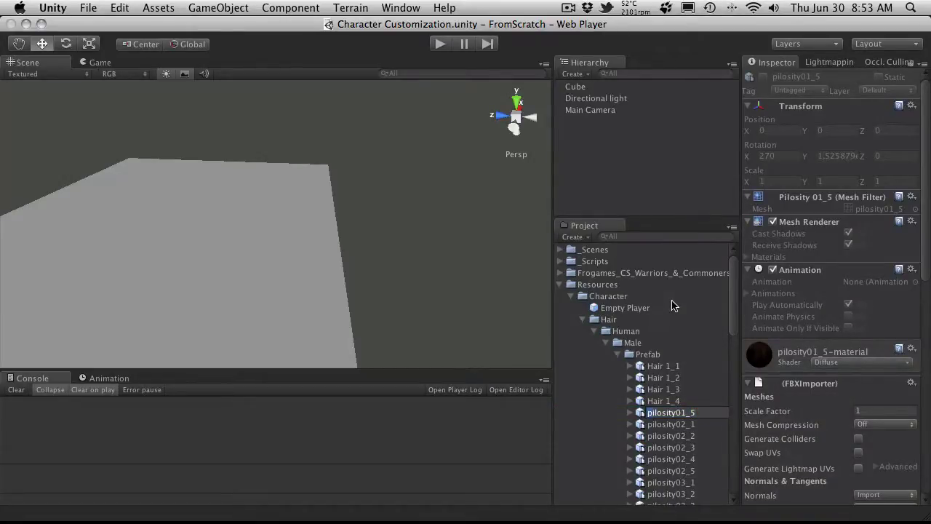
text(Hair)
key(Return)
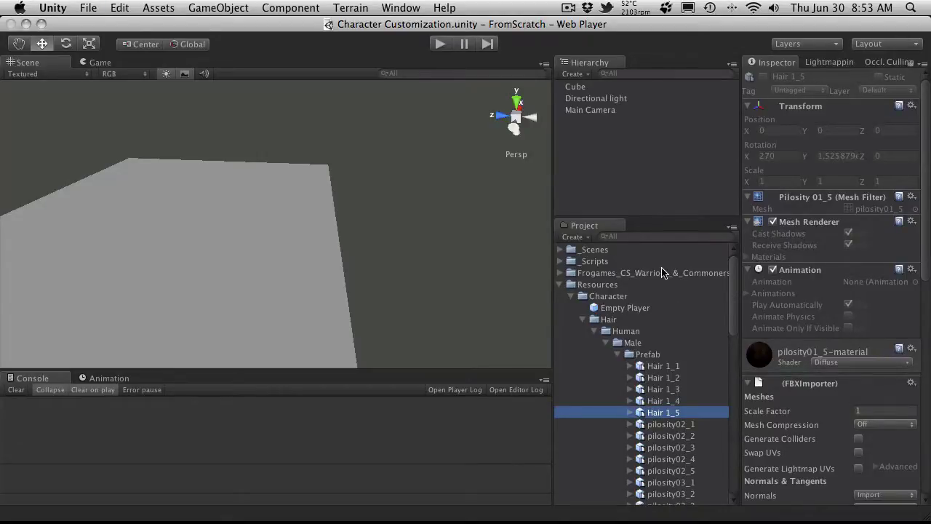
scroll(671, 419, down, 15)
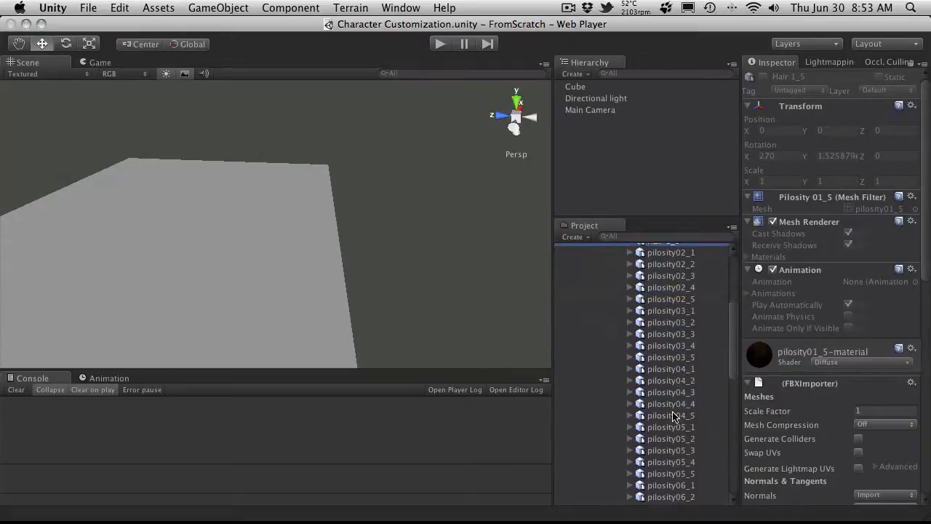
scroll(672, 416, down, 4)
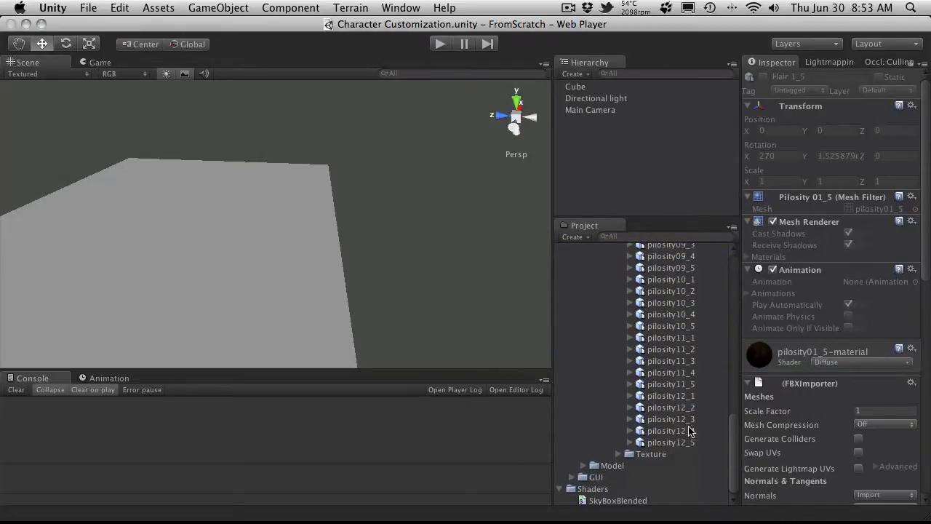
scroll(700, 443, up, 20)
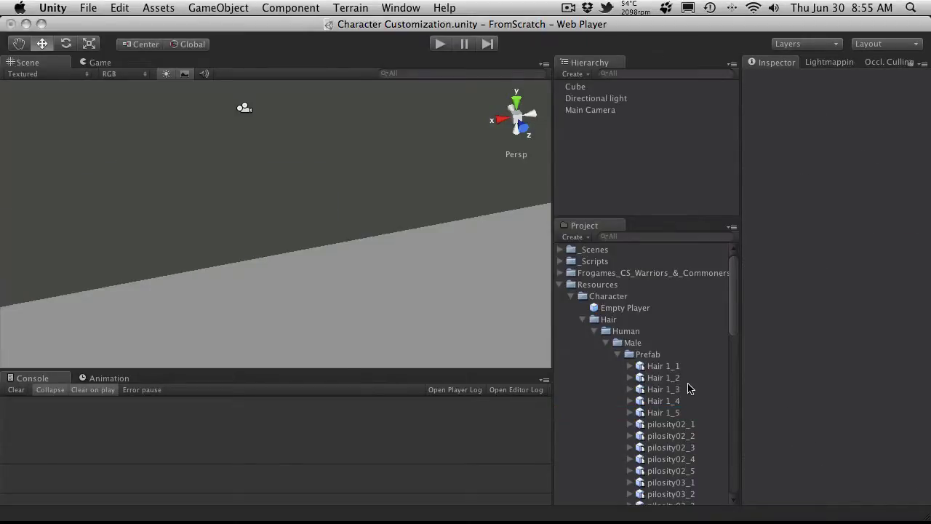
scroll(690, 387, down, 4)
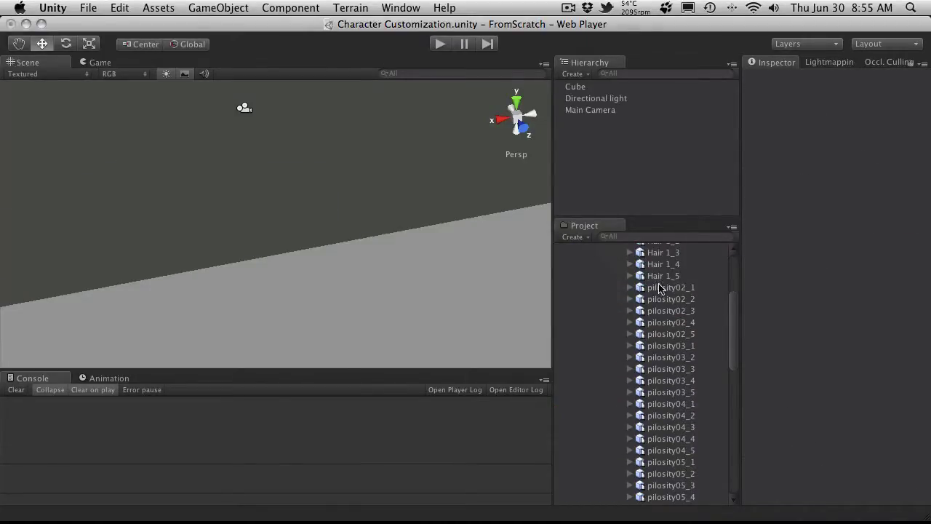
scroll(663, 311, up, 1)
scroll(663, 312, up, 3)
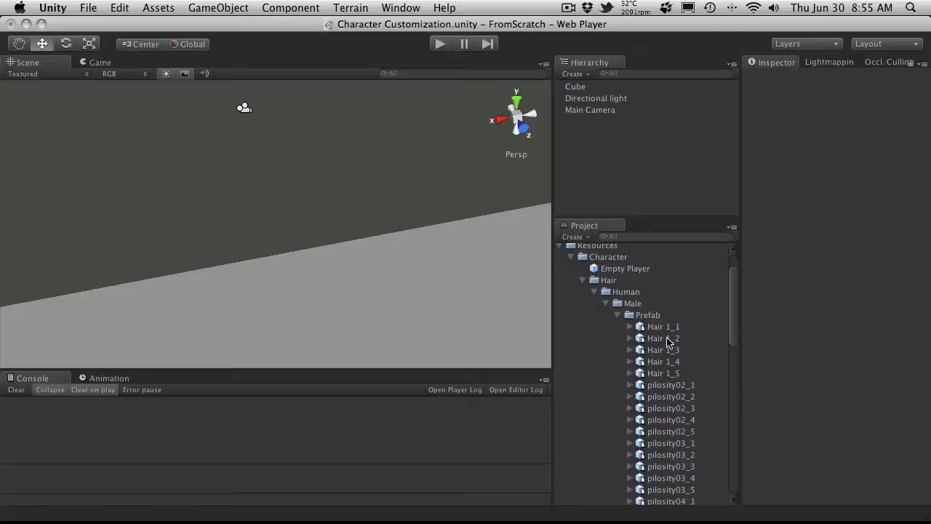
scroll(670, 429, down, 8)
scroll(670, 429, down, 4)
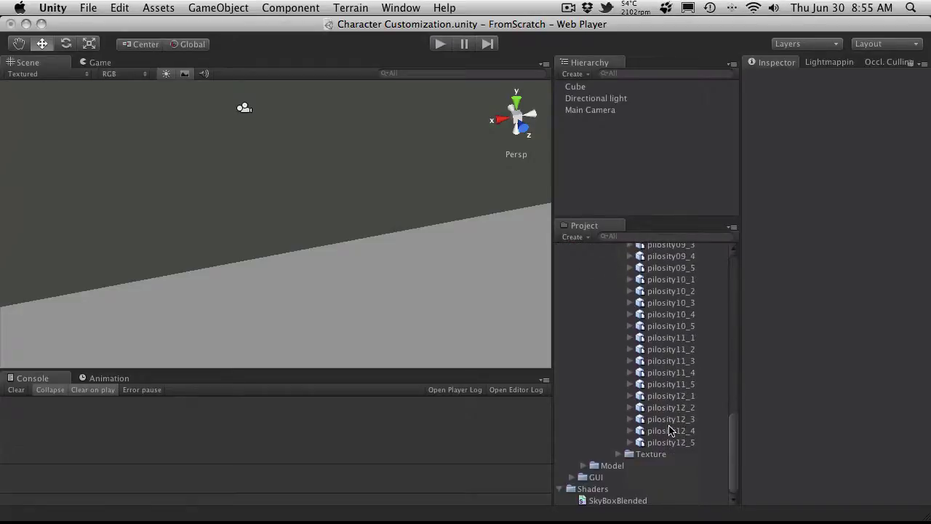
scroll(670, 429, up, 10)
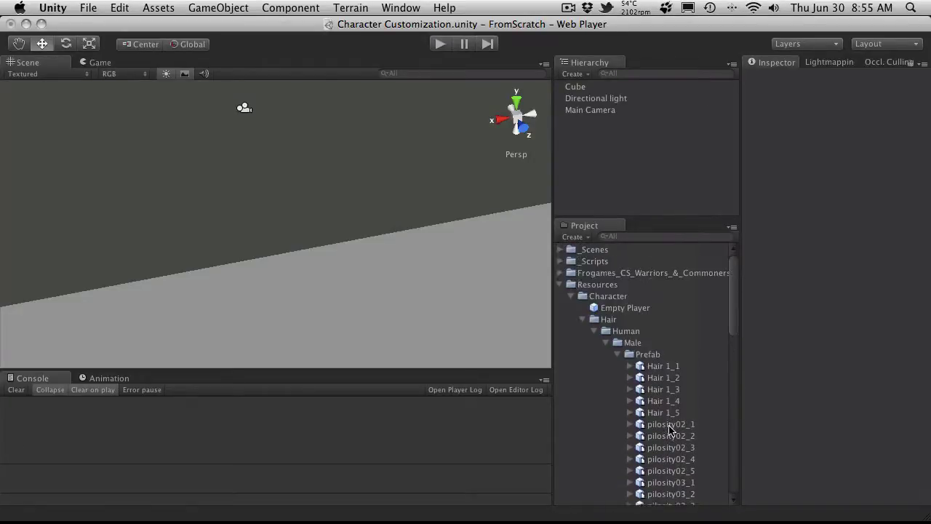